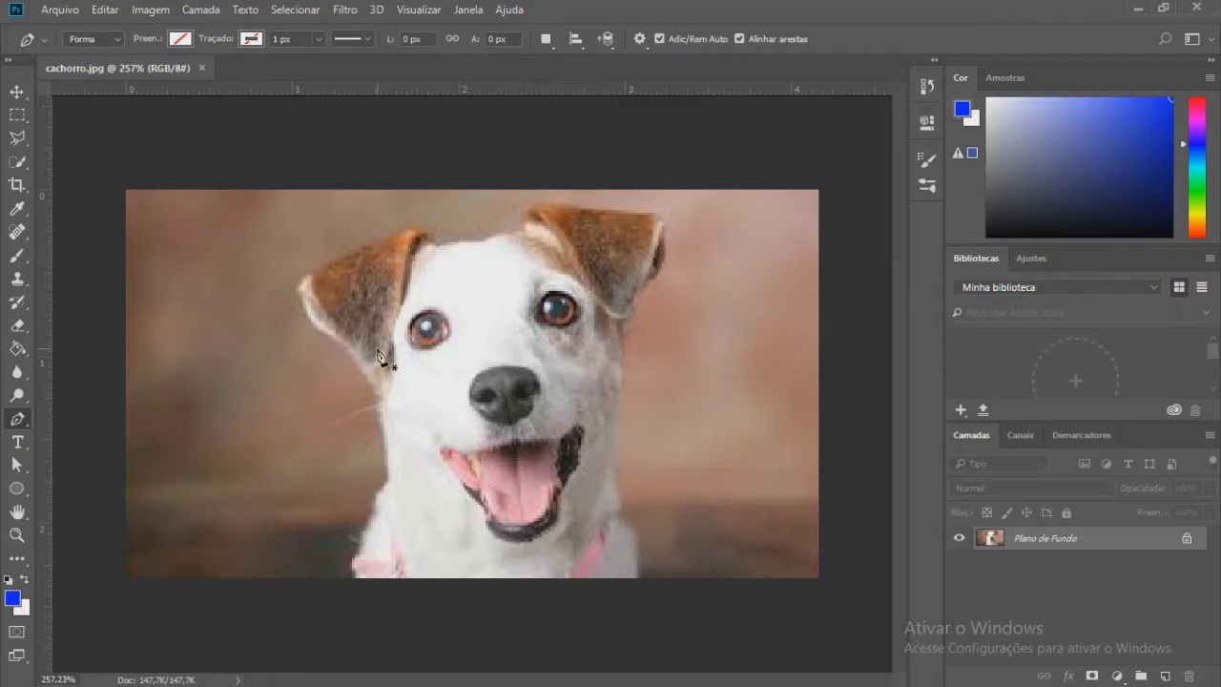
Step: Trace the left ear's outer edge from its top point down to the lower tip
scroll(379, 355, "up", 2)
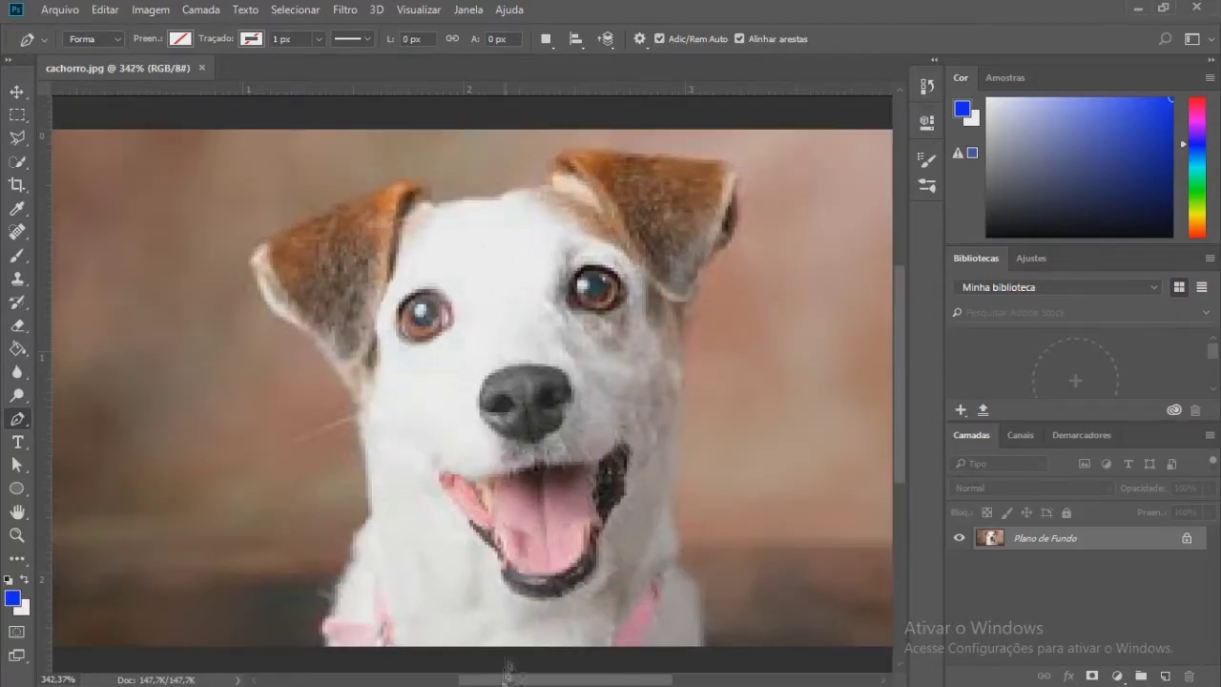
scroll(349, 318, "up", 2)
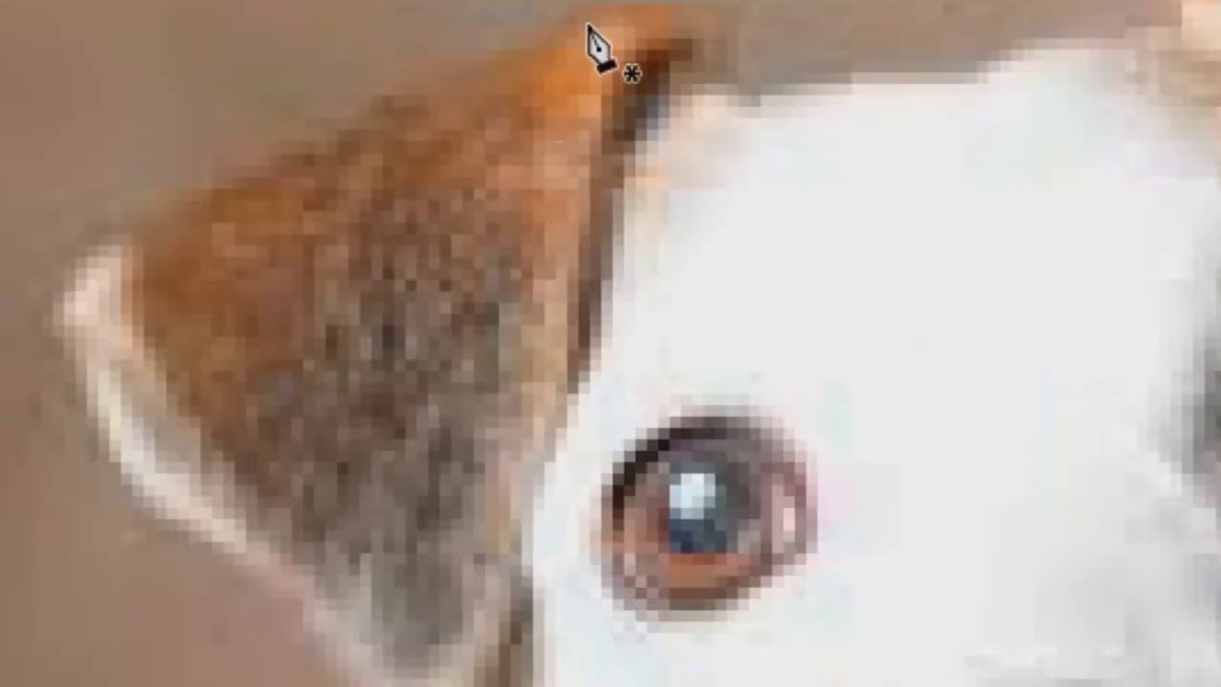
left_click(588, 29)
left_click(258, 177)
left_click(64, 268)
left_click(53, 334)
left_click(156, 508)
left_click(282, 578)
Step: Trace up the ear's inner edge and close the outline at its top point
left_click(498, 645)
left_click(542, 426)
left_click(580, 334)
left_click(613, 178)
left_click(651, 79)
left_click(699, 74)
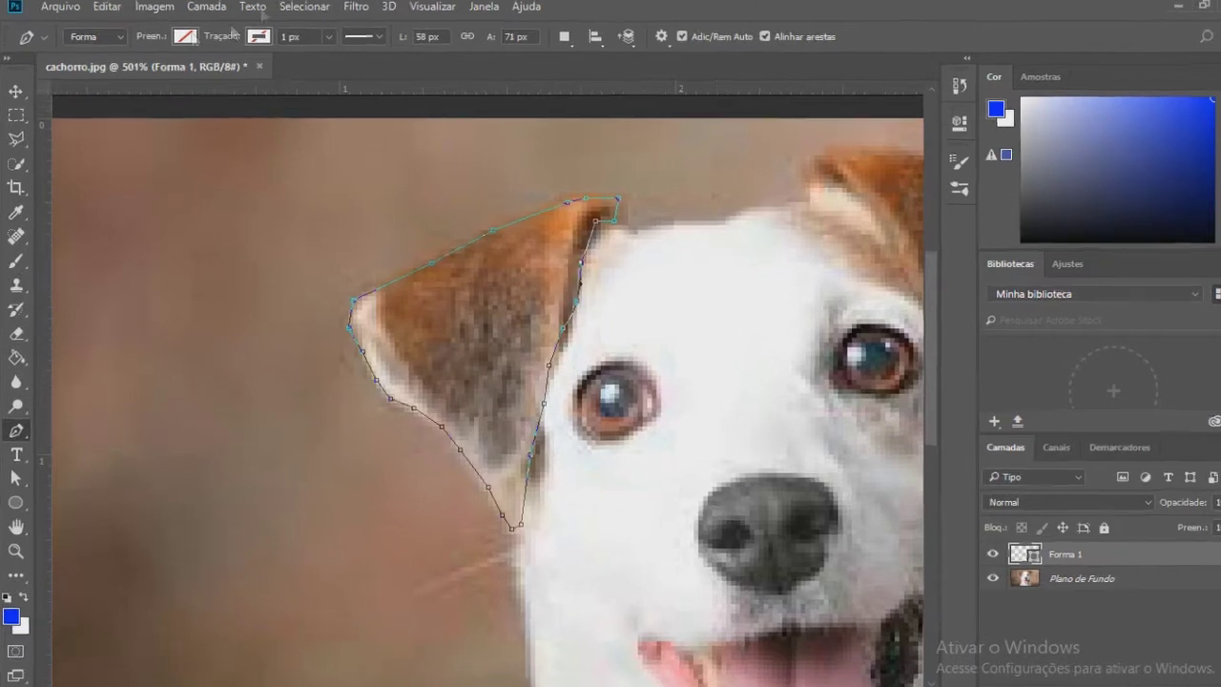
Step: Fill the ear shape Forma 1 with brown and hide the layer
left_click(180, 38)
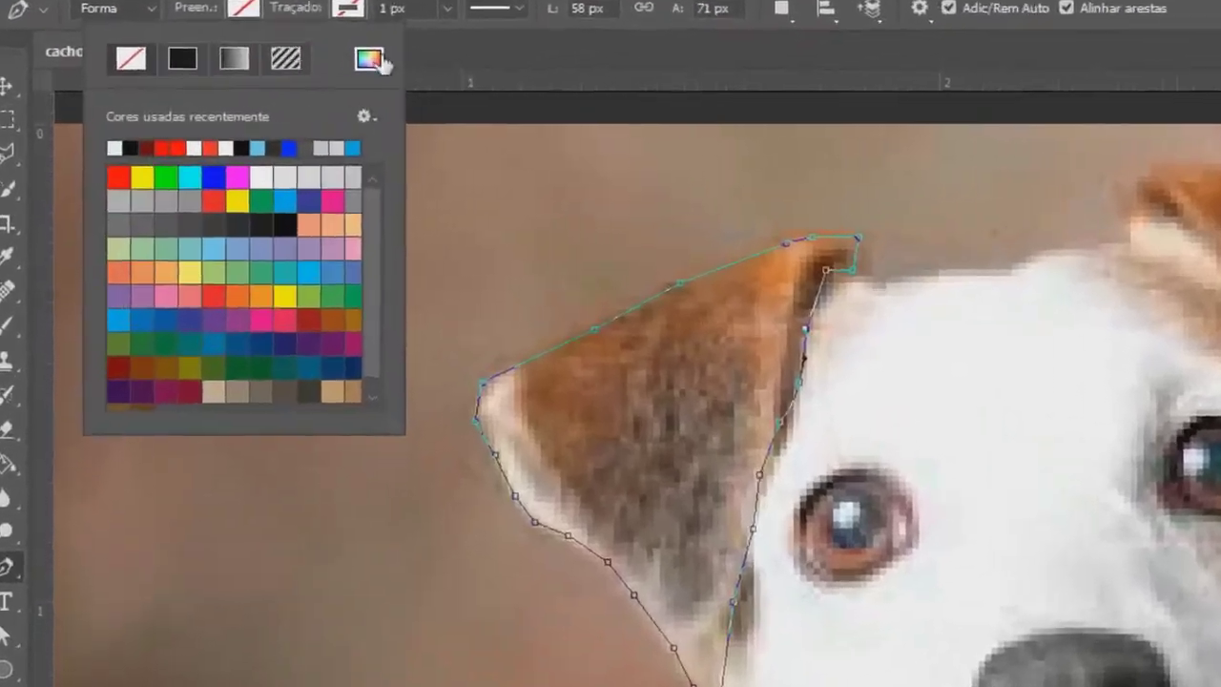
left_click(132, 159)
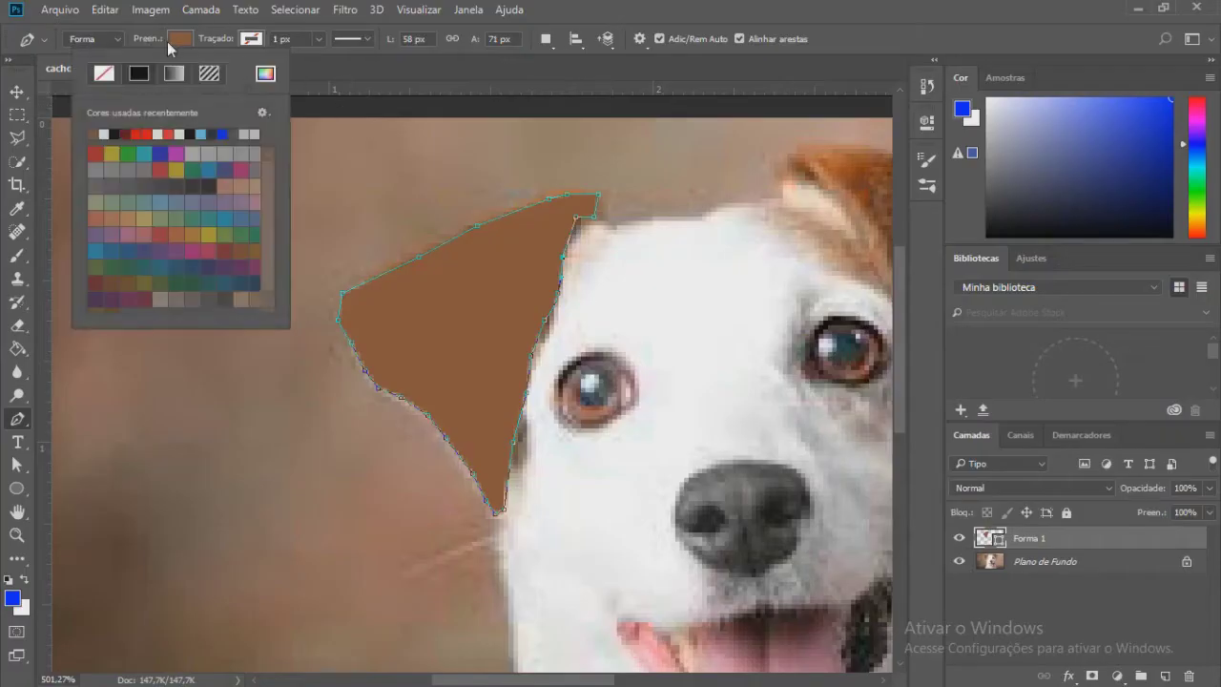
left_click(960, 538)
Step: Set the next shape to no fill and begin tracing the ear's pale edge
left_click(179, 38)
left_click(91, 69)
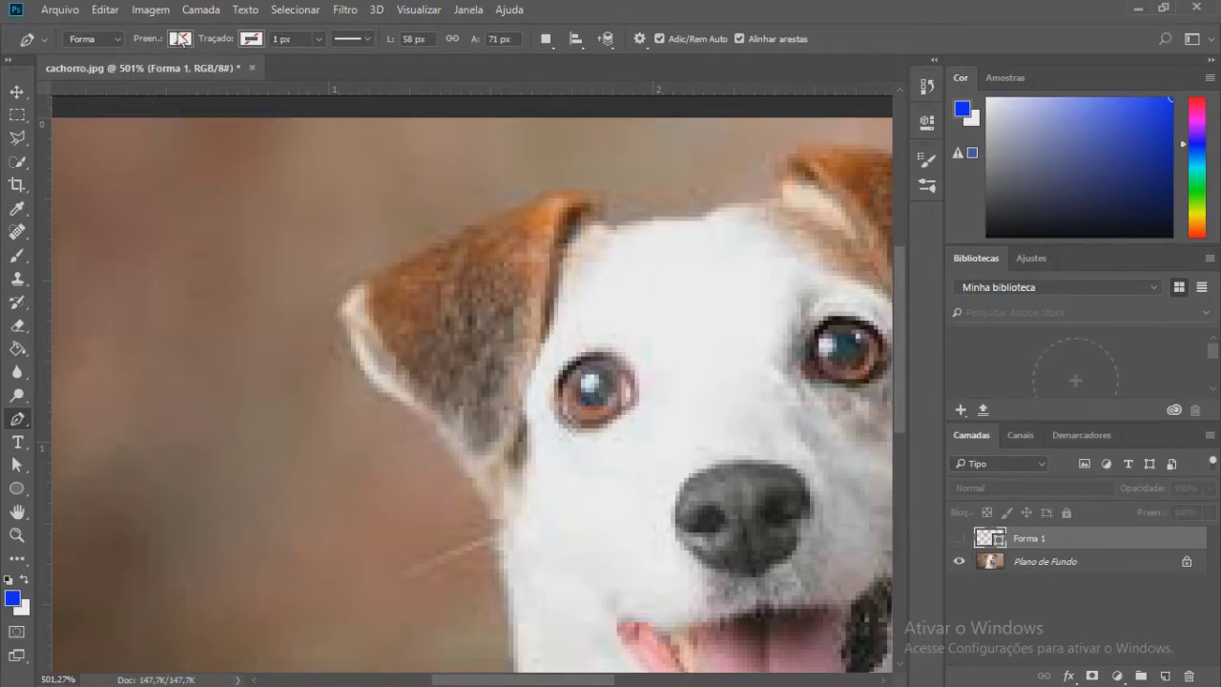
left_click(351, 292)
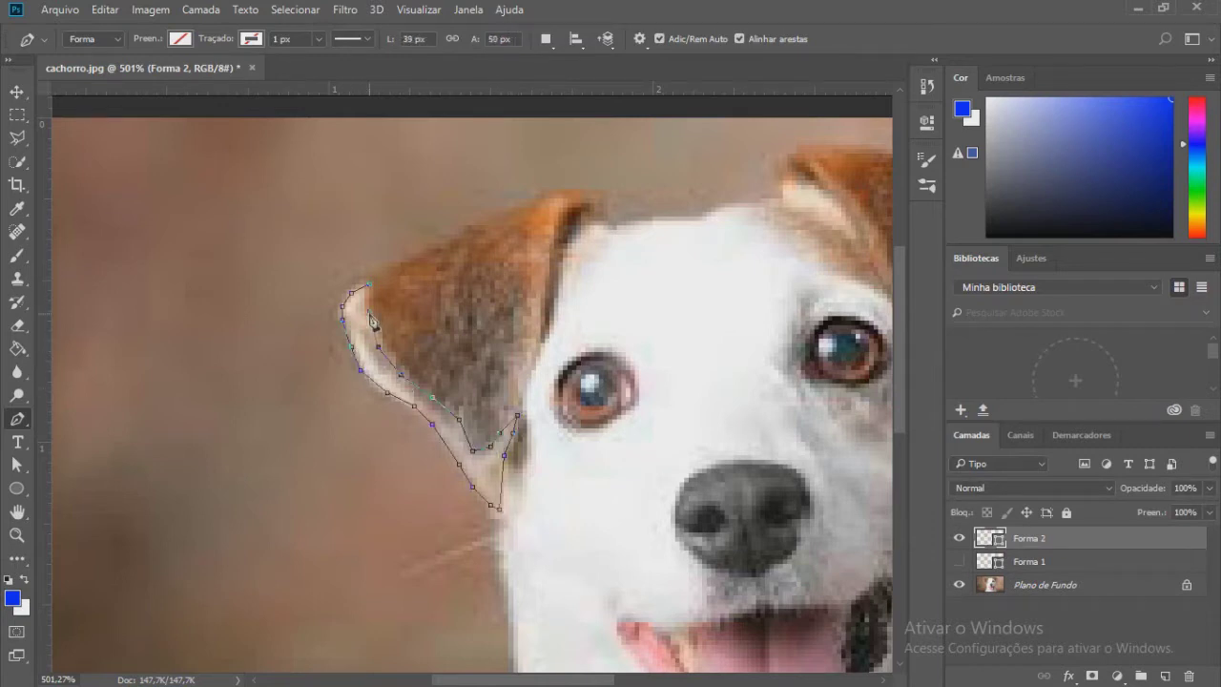
Step: Fill the pale ear-edge shape Forma 2 with white
left_click(179, 38)
left_click(210, 153)
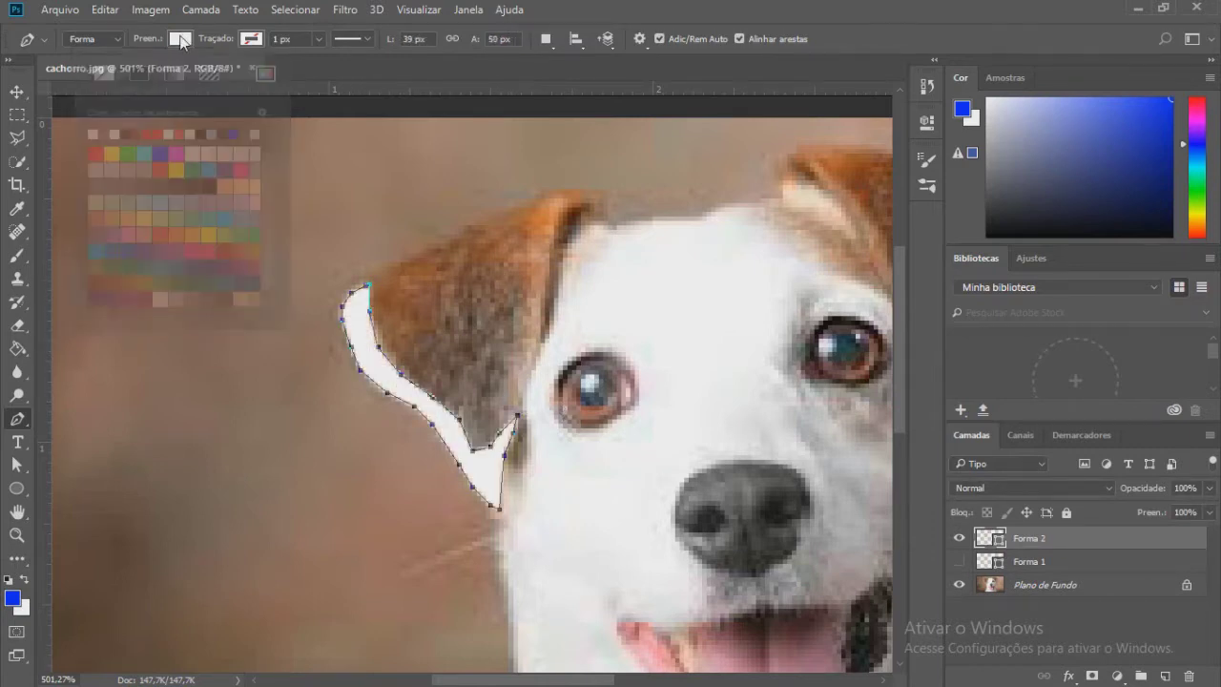
left_click(1006, 562)
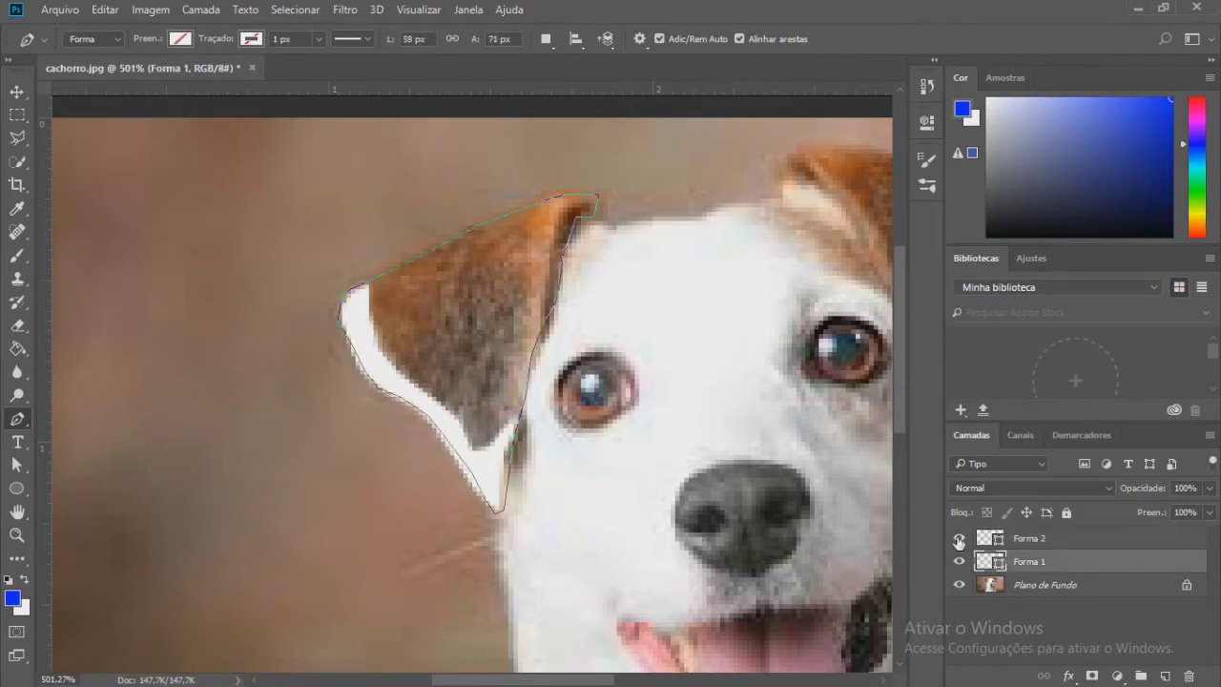
left_click(1031, 539)
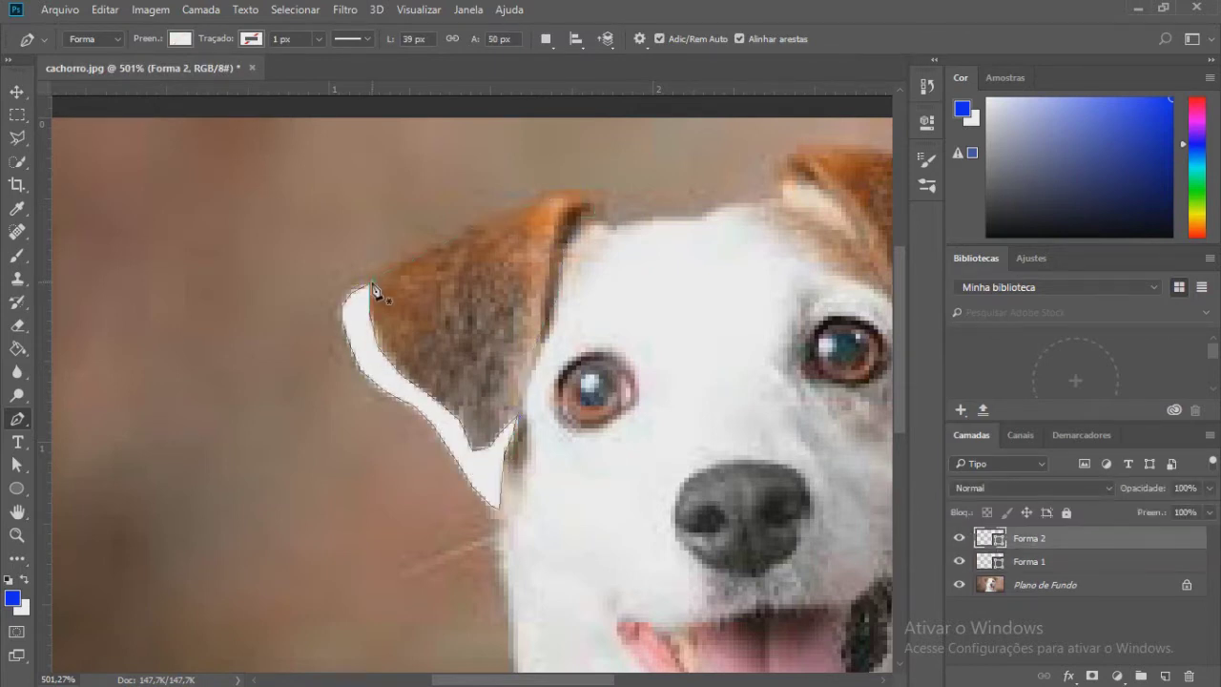
Step: Trace the upper ear outline along its top edge as Forma 3
left_click(374, 279)
left_click(436, 256)
left_click(490, 230)
left_click(547, 199)
left_click(179, 38)
left_click(90, 76)
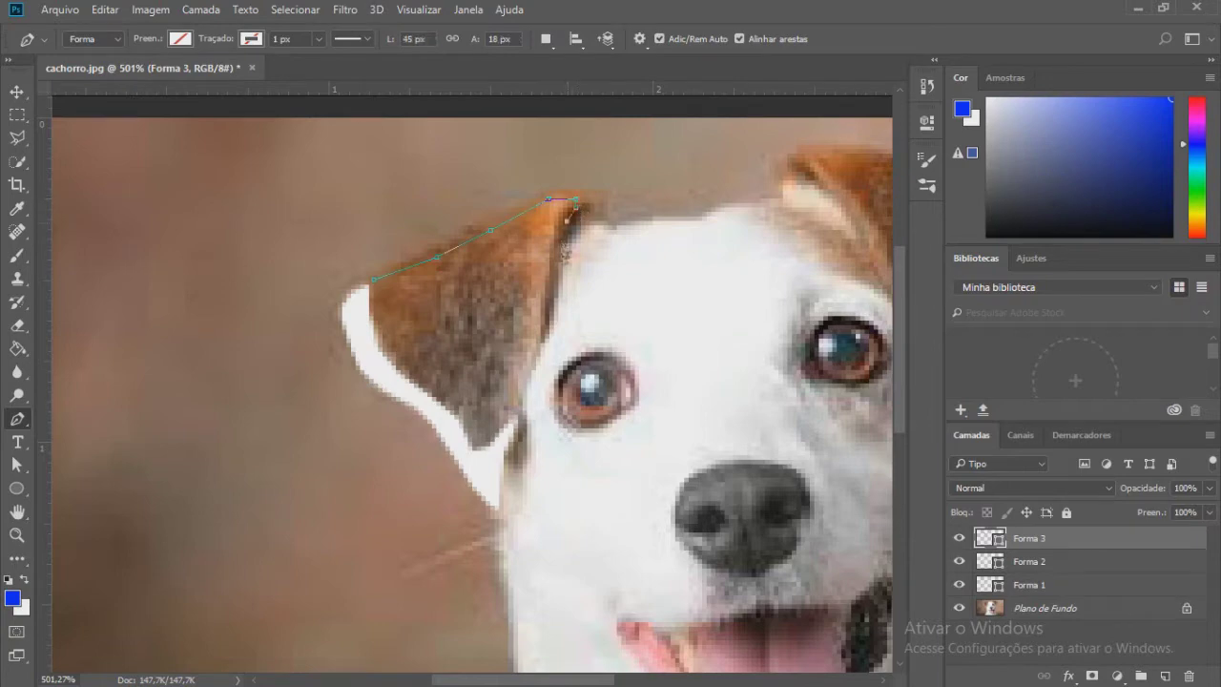
left_click(378, 286)
left_click(179, 38)
Step: Fill the upper ear shape Forma 3 with brown
left_click(265, 74)
left_click(468, 315)
left_click(1150, 319)
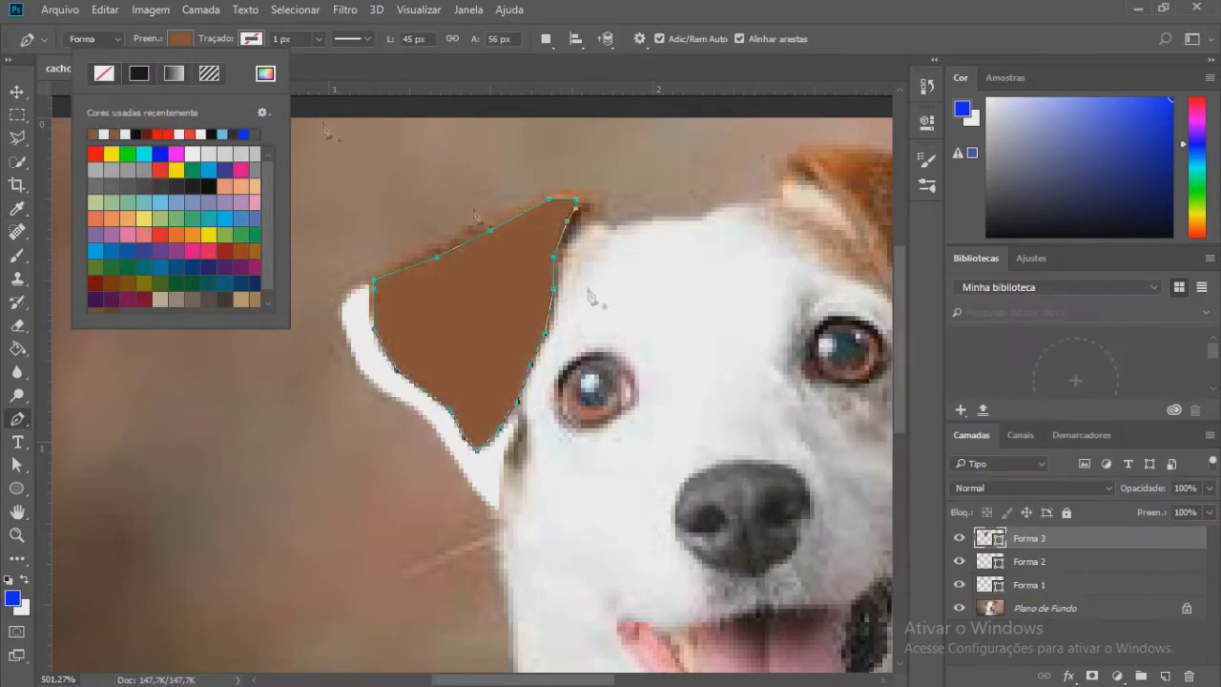
left_click(645, 316)
scroll(758, 308, "up", 2)
scroll(479, 408, "up", 3)
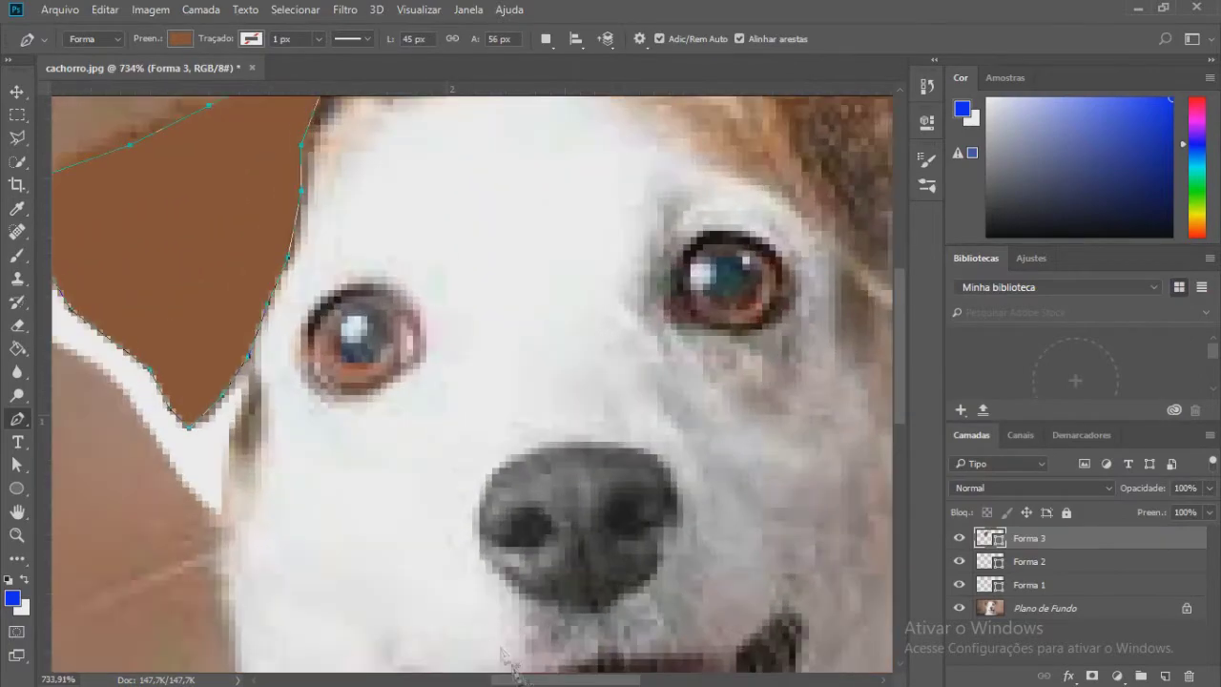
scroll(496, 654, "left", 3)
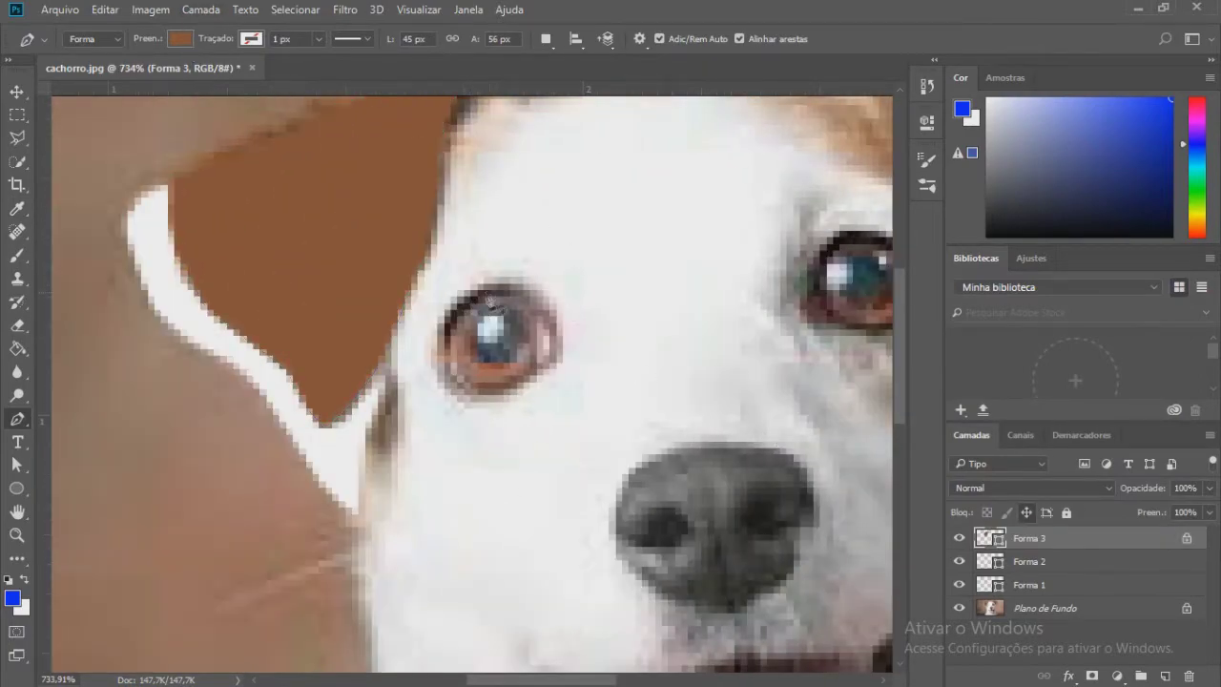
Step: Trace a closed outline around the left eye's rim
left_click(479, 295)
left_click(459, 316)
left_click(444, 337)
left_click(445, 371)
left_click(473, 392)
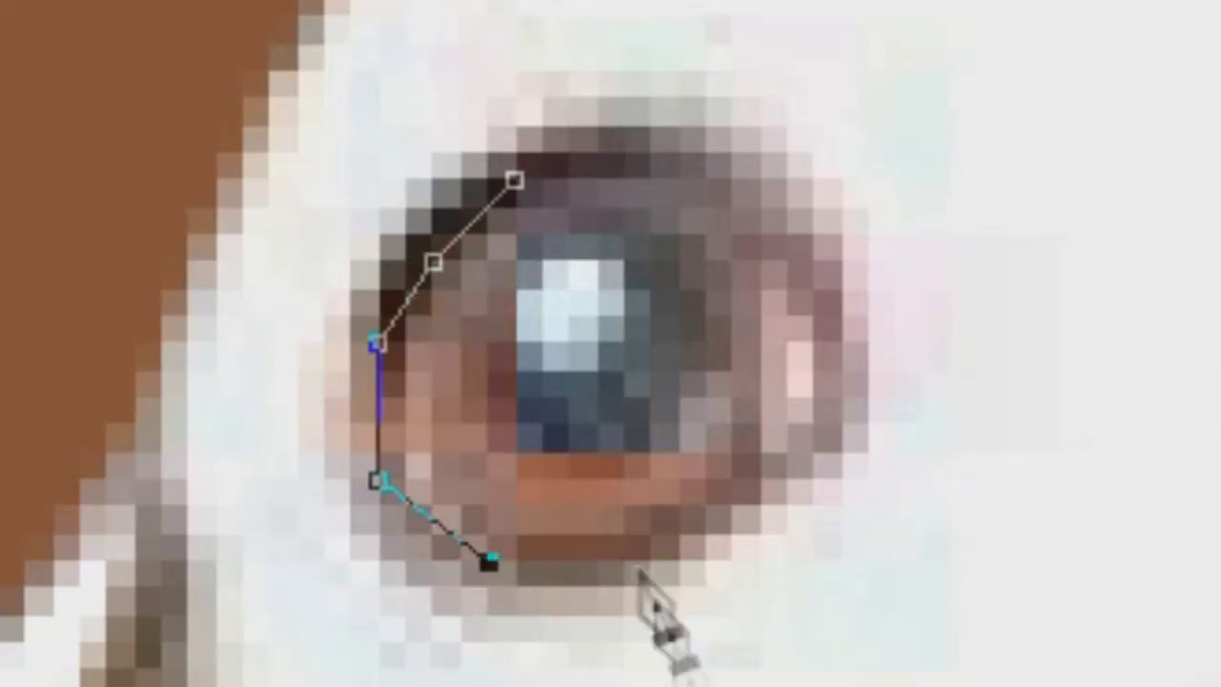
left_click(597, 563)
left_click(756, 451)
left_click(840, 343)
left_click(784, 236)
left_click(704, 179)
left_click(569, 148)
Step: Refine the eye outline by adding and adjusting anchor points
left_click_drag(756, 451, 758, 480)
left_click(704, 531)
left_click(782, 425)
left_click_drag(800, 428, 816, 426)
left_click(652, 148)
left_click(408, 530)
left_click(377, 391)
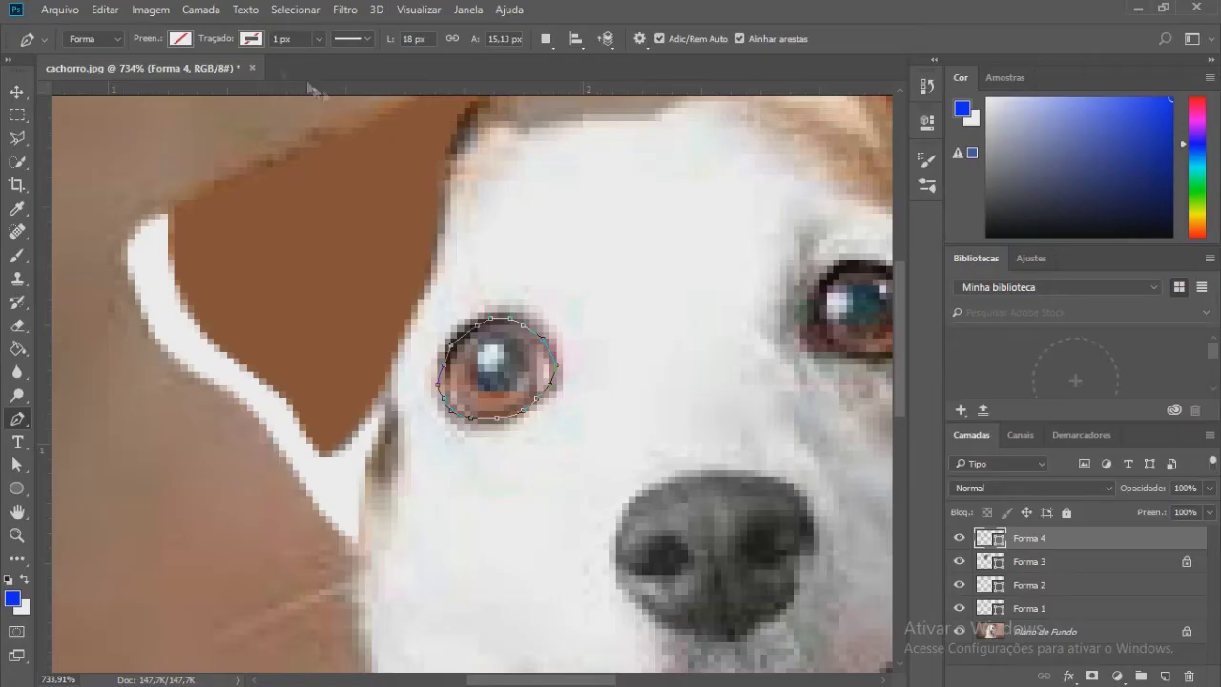
Step: Fill the eye shape Forma 4 with brown and hide the layer
left_click(179, 38)
left_click(266, 73)
left_click(1106, 242)
left_click(960, 538)
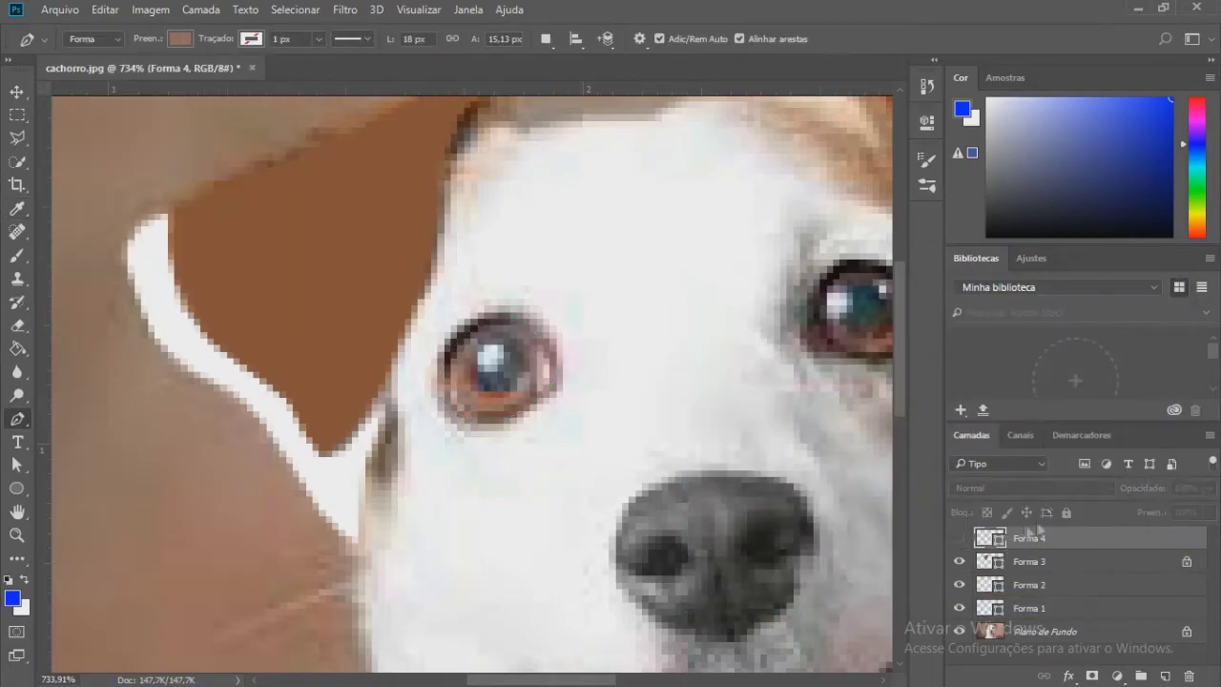
Step: Start a shape inside the eye and give it a white fill
left_click(482, 343)
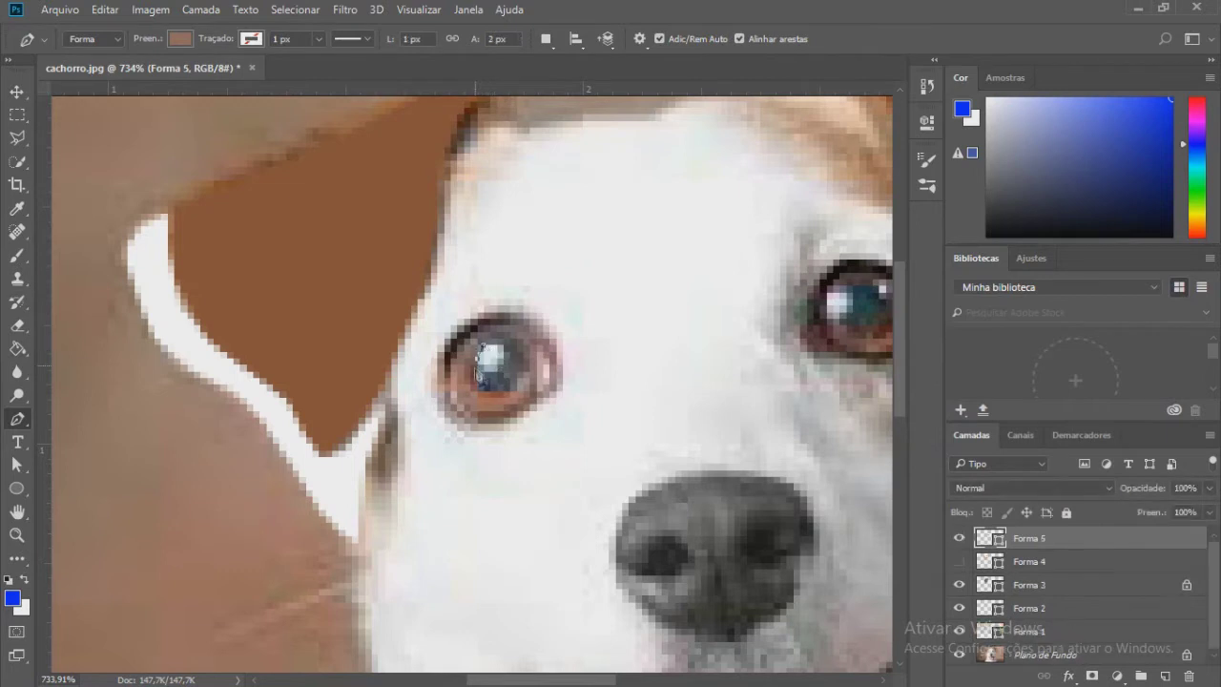
left_click(177, 39)
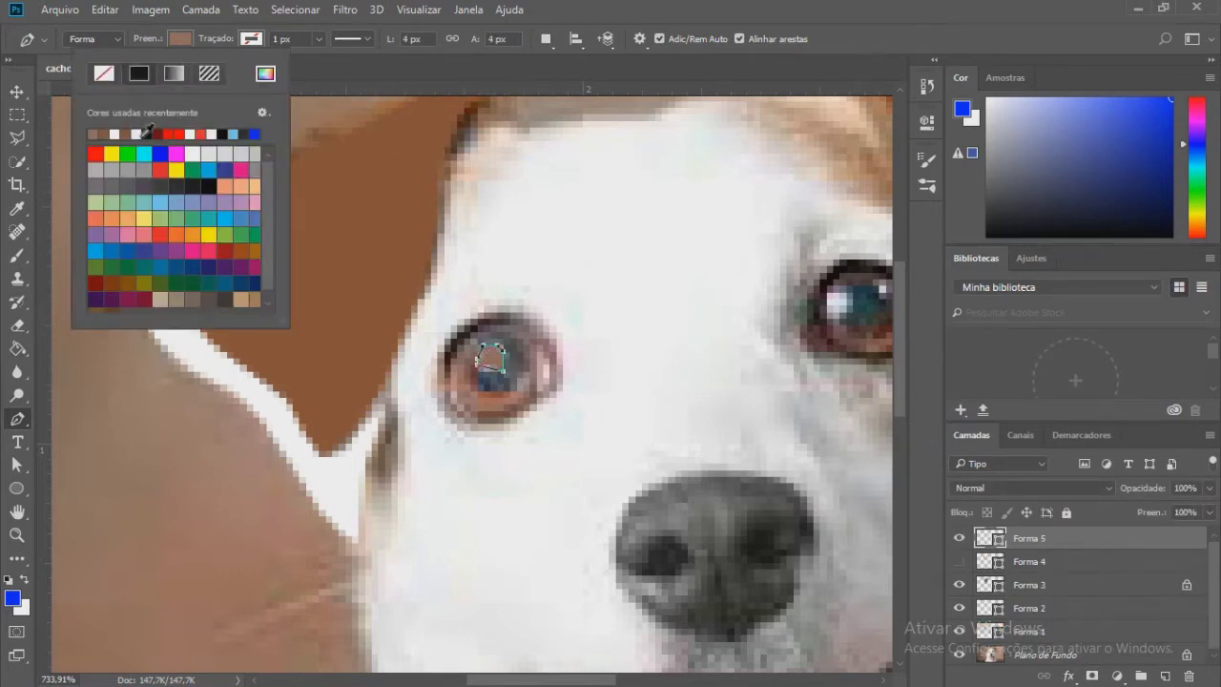
left_click(144, 133)
left_click(265, 74)
key("Return")
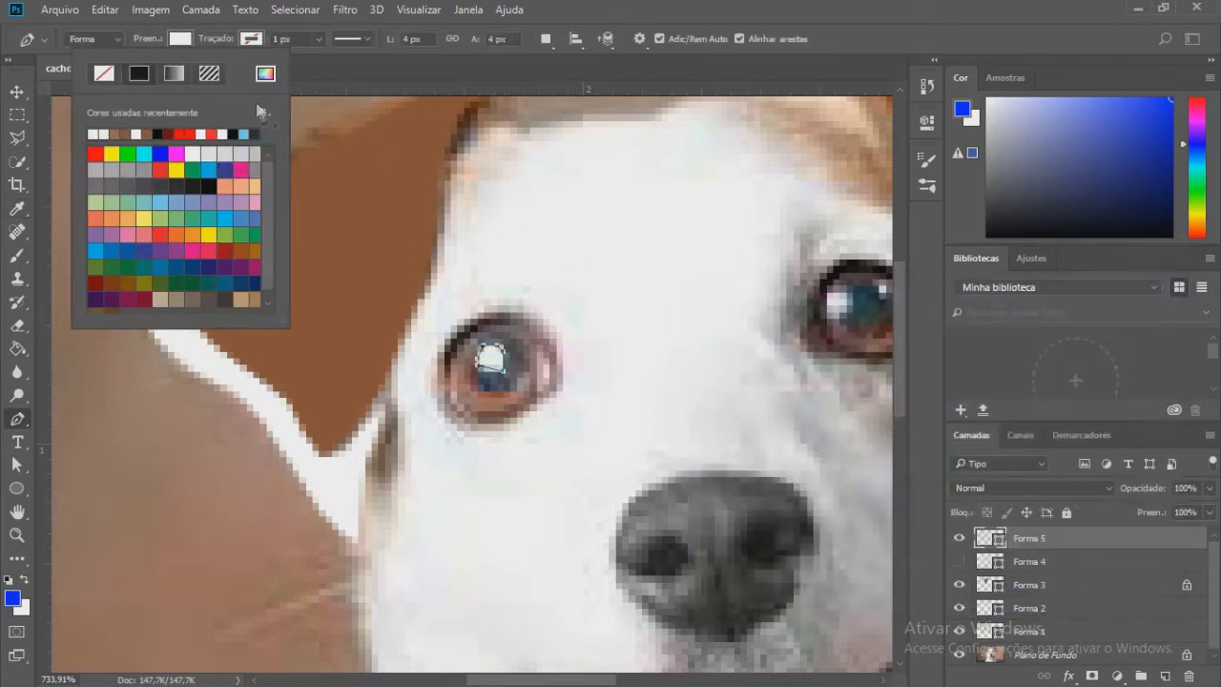
key("Return")
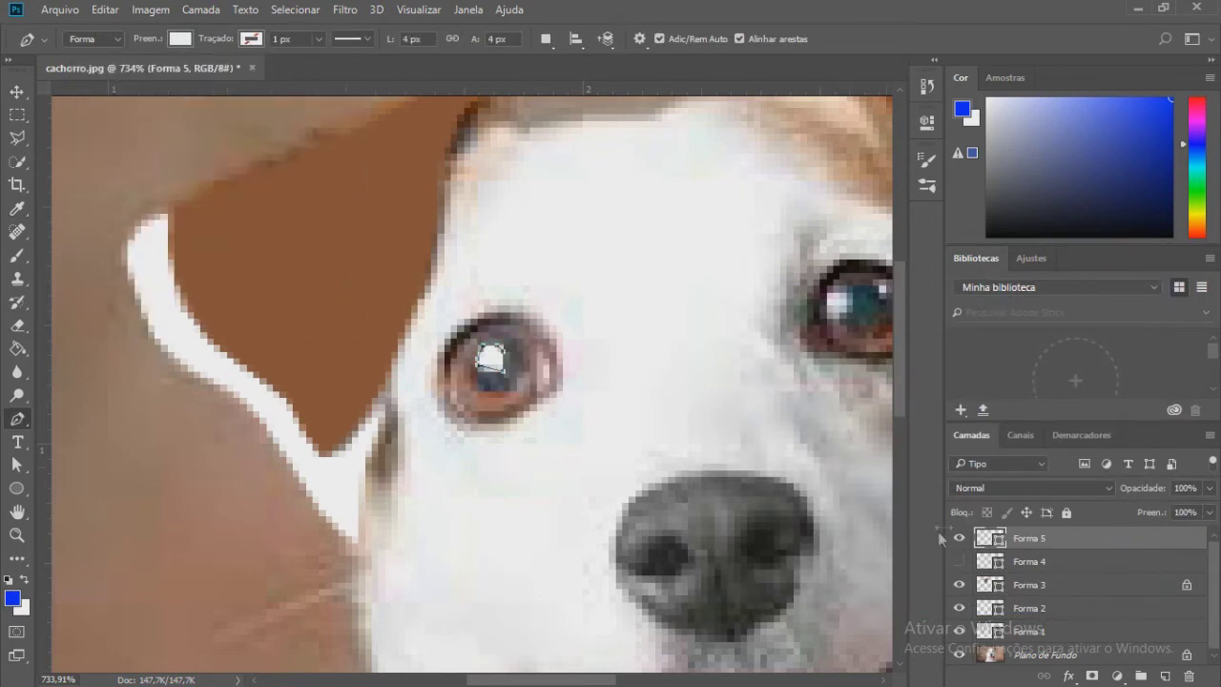
Step: Delete the extra shape layer and return to the shape drawing tool
left_click(464, 338)
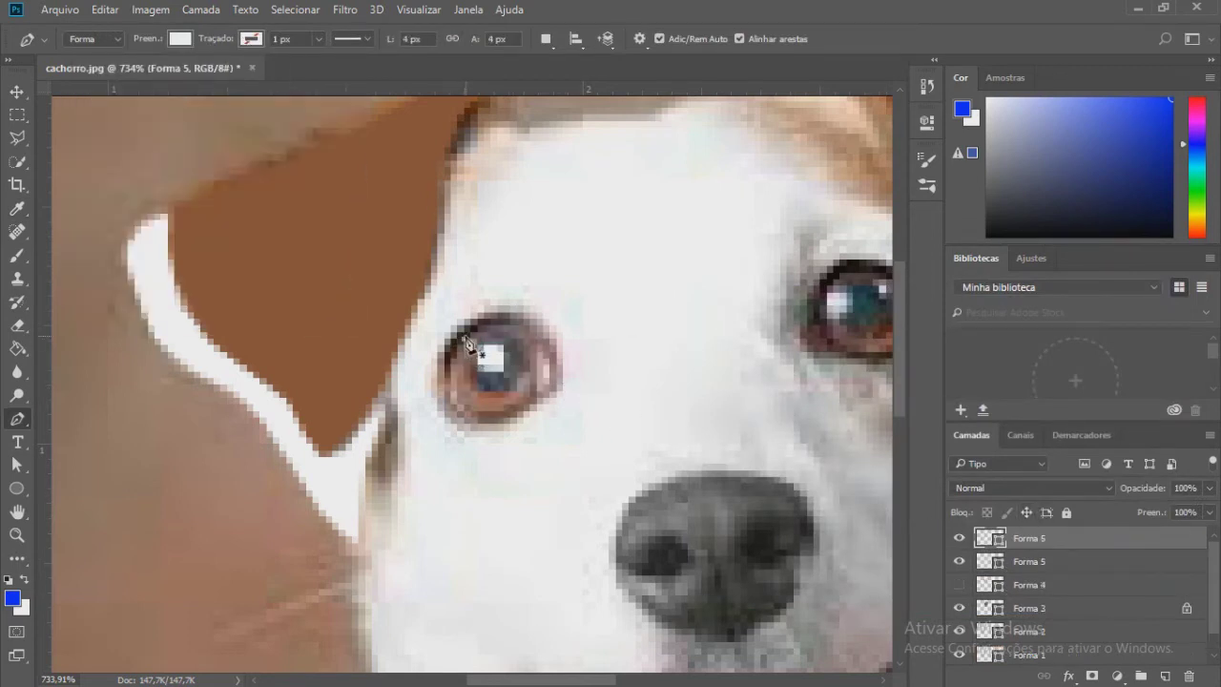
key("z")
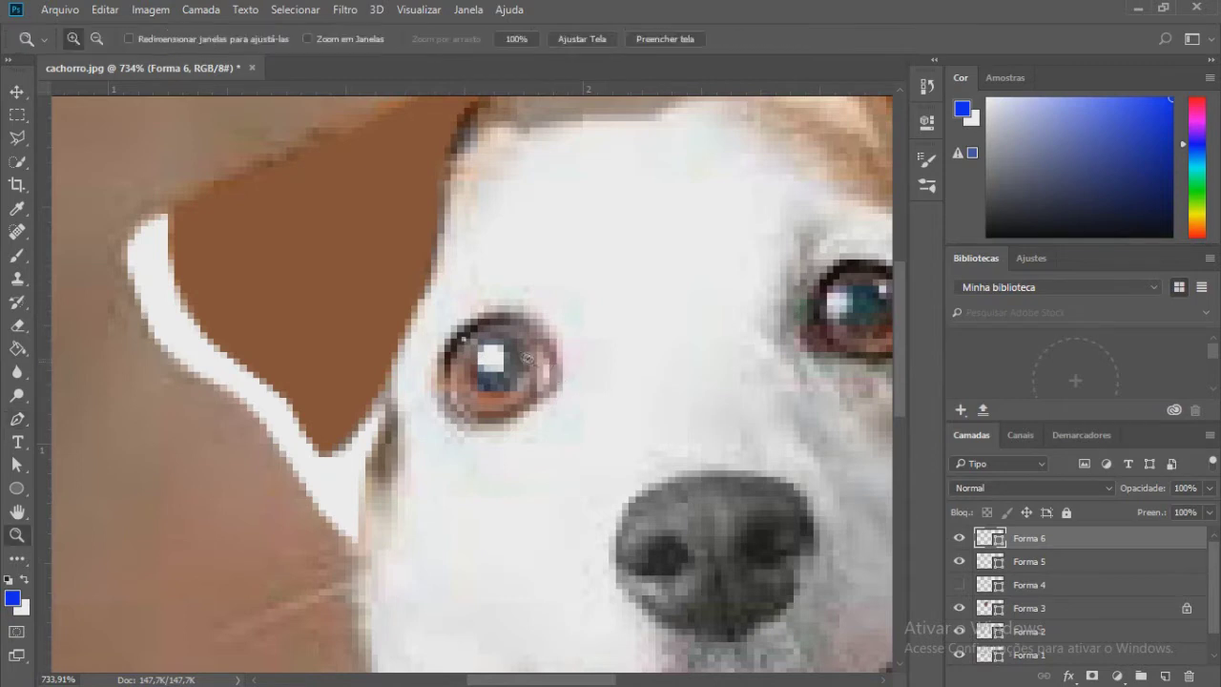
key("Delete")
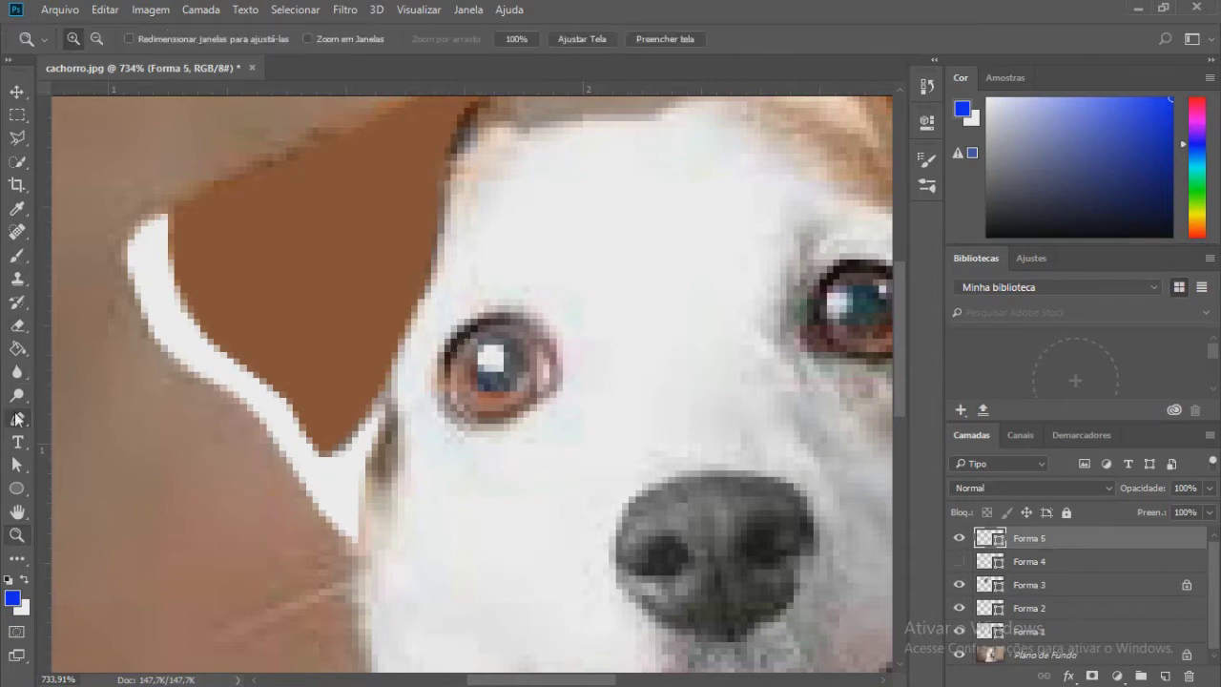
left_click(17, 417)
Step: Trace the pupil inside the eye and fill it grey-blue
left_click(477, 356)
left_click(621, 277)
left_click(471, 361)
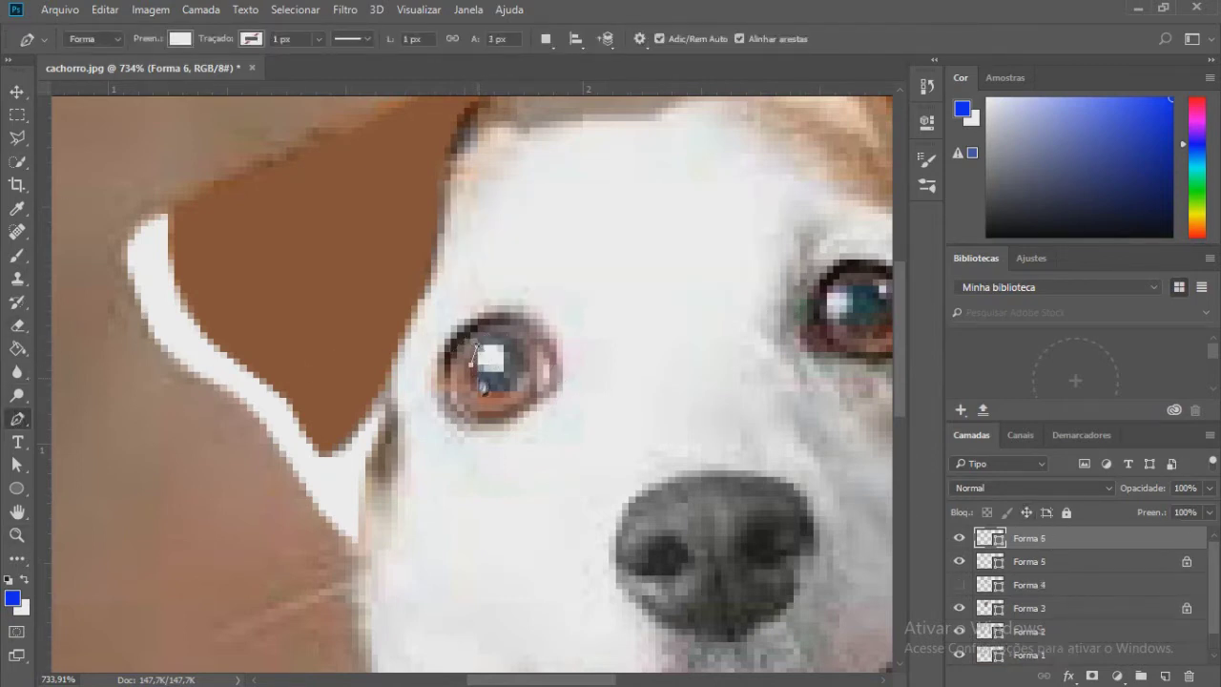
left_click(180, 39)
left_click(88, 111)
left_click(180, 39)
left_click(276, 111)
left_click(746, 468)
left_click(1113, 321)
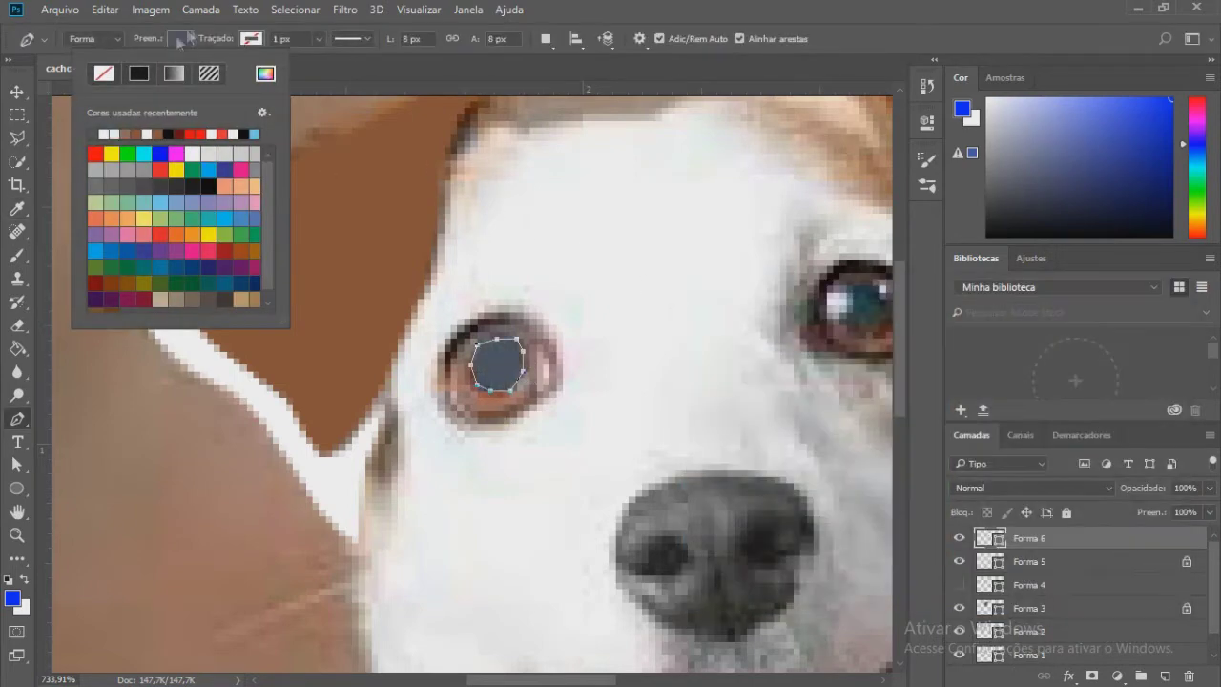
Step: Hide the pupil and iris shapes, then delete the old Forma 6 pupil layer
left_click(959, 584)
left_click(959, 538)
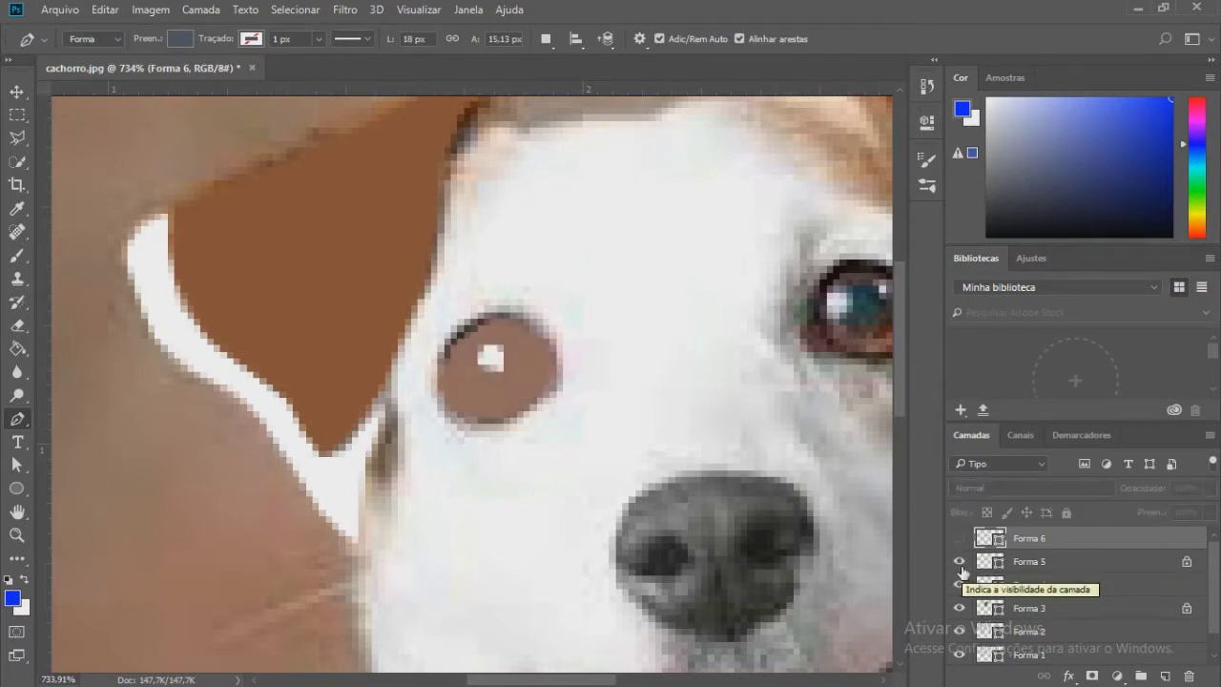
left_click(958, 585)
left_click(1041, 570)
left_click(1046, 550)
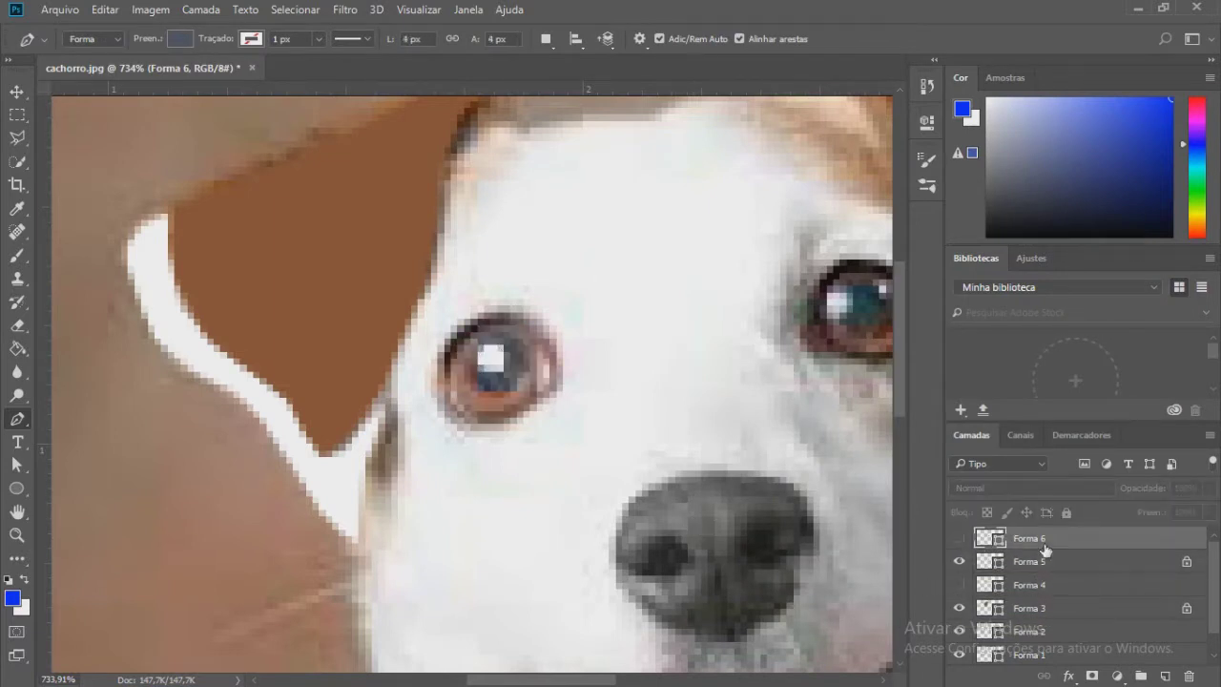
key("Delete")
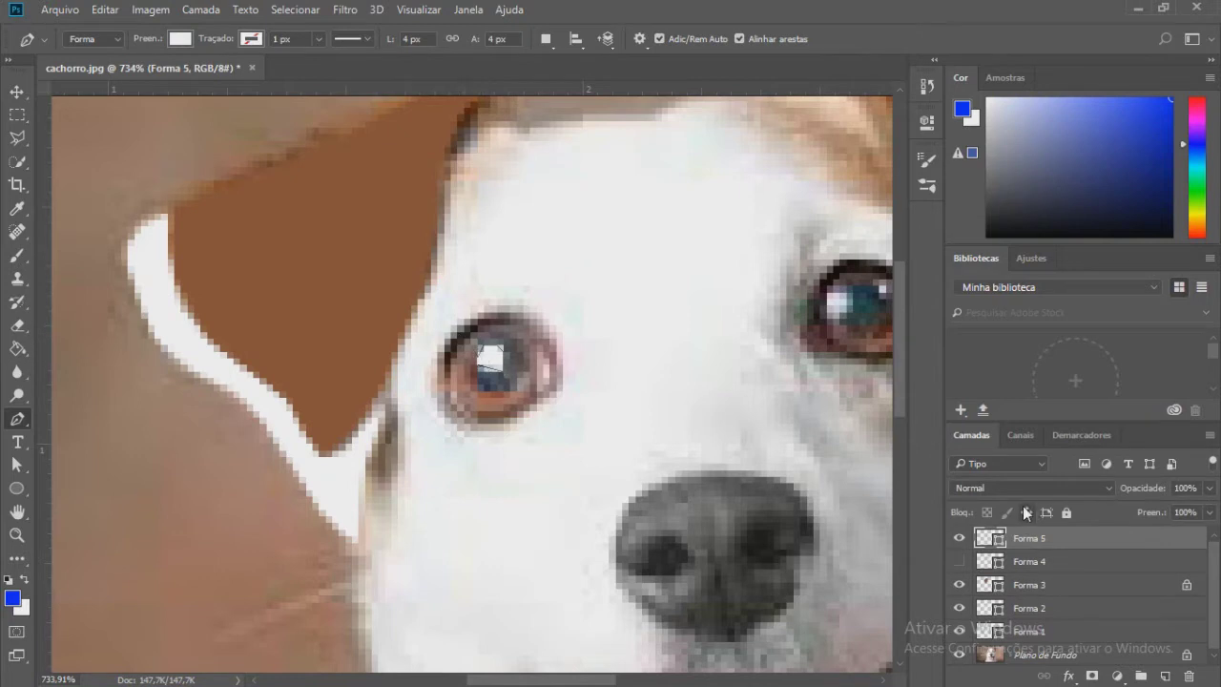
Step: Redraw the pupil as a new shape and adjust ear, iris and pupil layer visibility
left_click(469, 352)
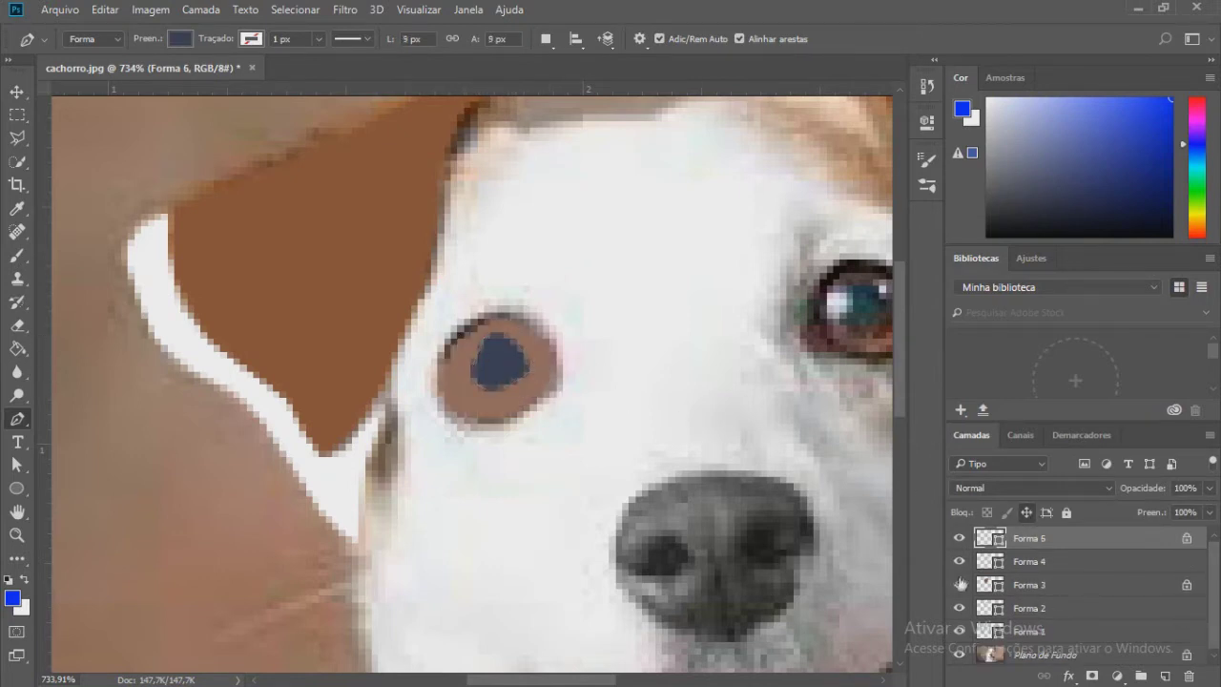
left_click_drag(961, 584, 960, 569)
left_click(961, 583)
left_click(961, 540)
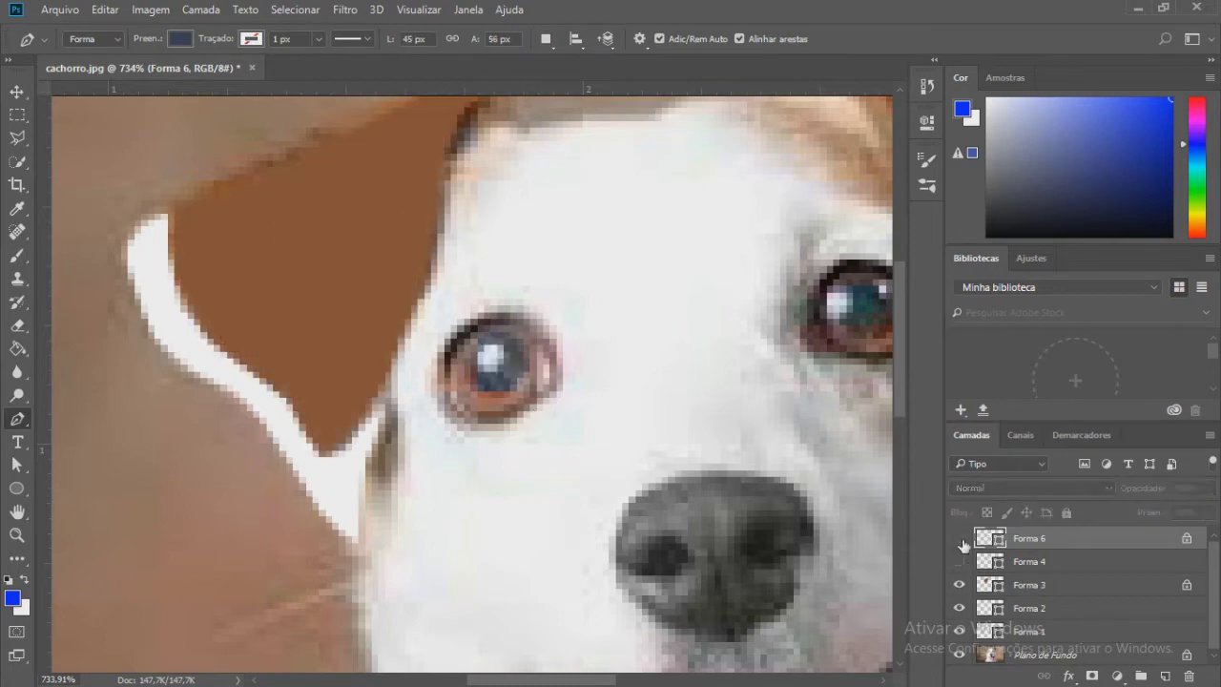
Step: Draw the eye highlight shape with a white fill, then show the pupil and iris again
left_click_drag(483, 348, 496, 367)
left_click(180, 39)
left_click(106, 132)
left_click(179, 38)
mouse_move(961, 561)
left_mouse_down()
mouse_move(960, 584)
mouse_move(962, 540)
left_mouse_up()
left_click(959, 540)
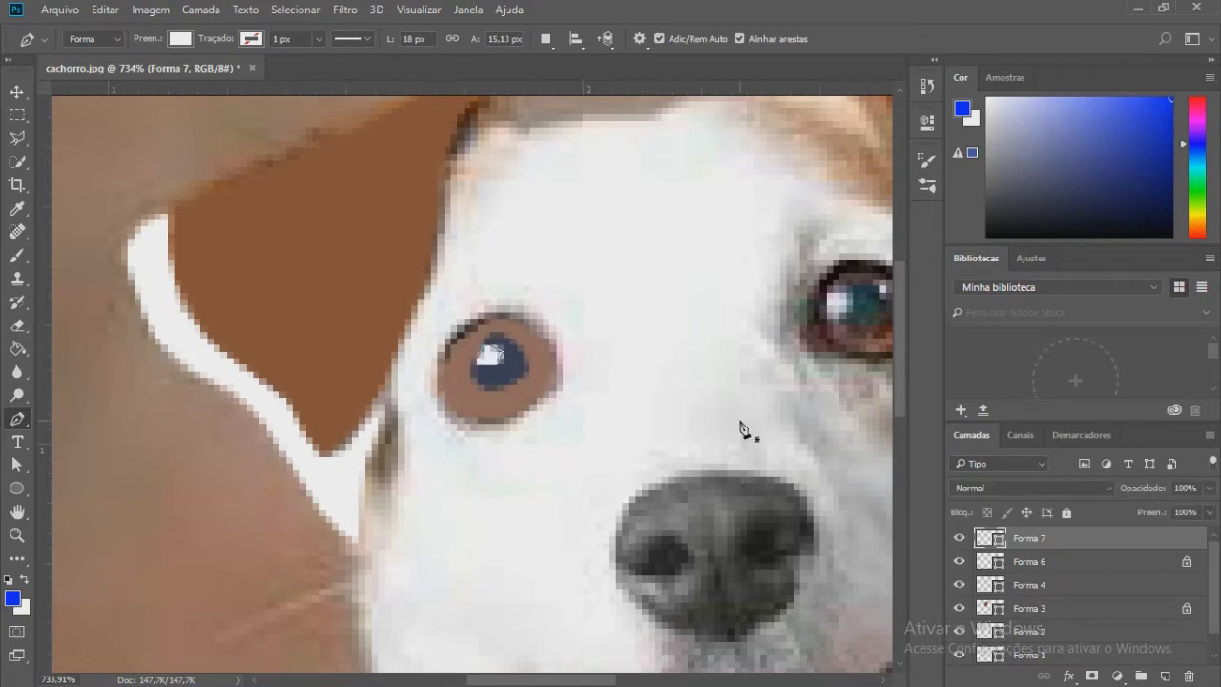
Step: Zoom to the right eye and trace its rim along the upper-left and left edges
scroll(741, 430, "down", 2)
scroll(525, 440, "right", 3)
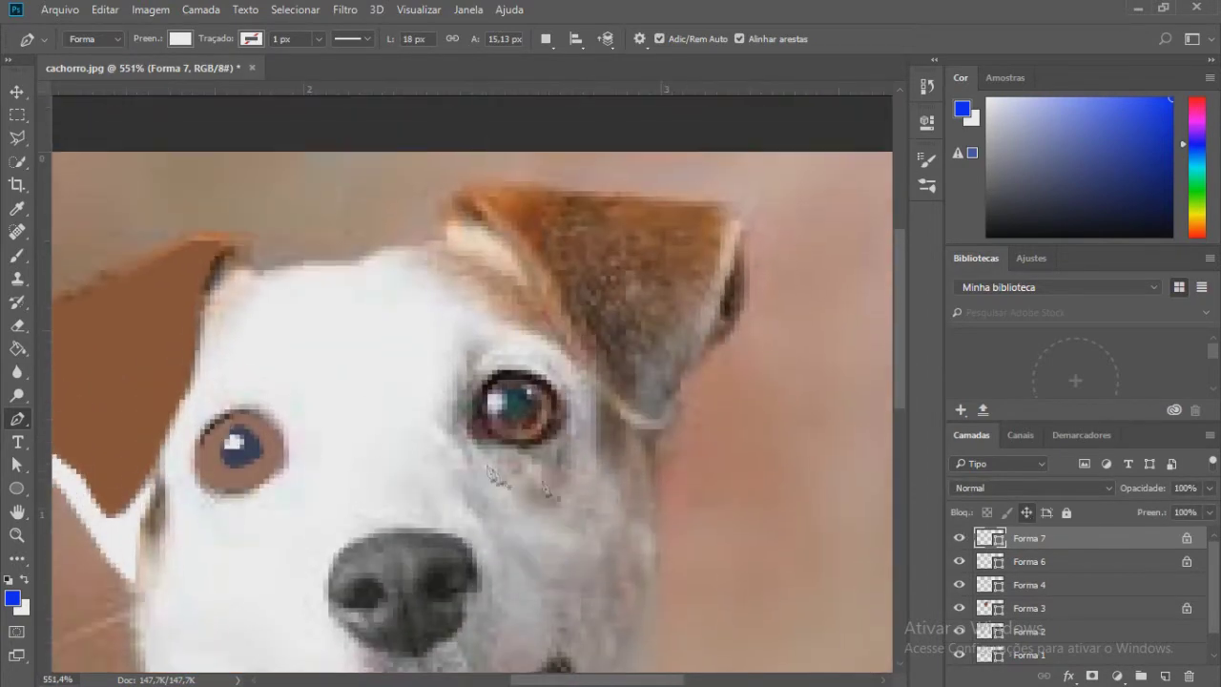
scroll(525, 441, "up", 1)
scroll(525, 441, "up", 2)
left_click(454, 355)
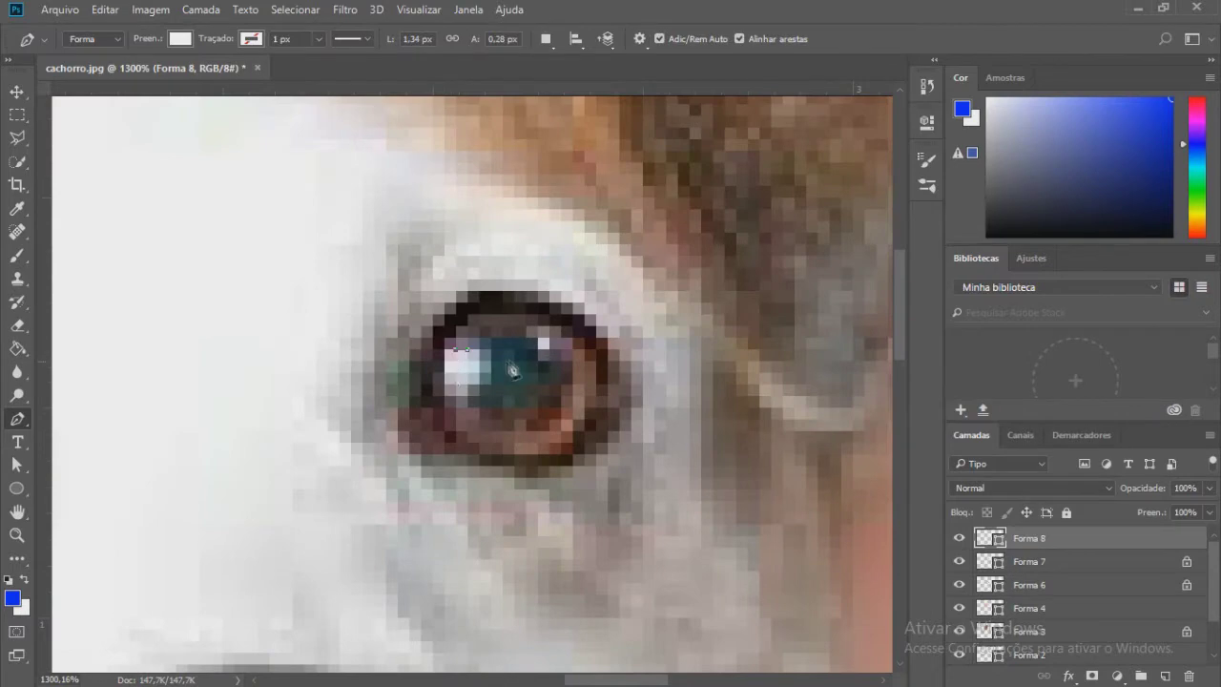
left_click(467, 291)
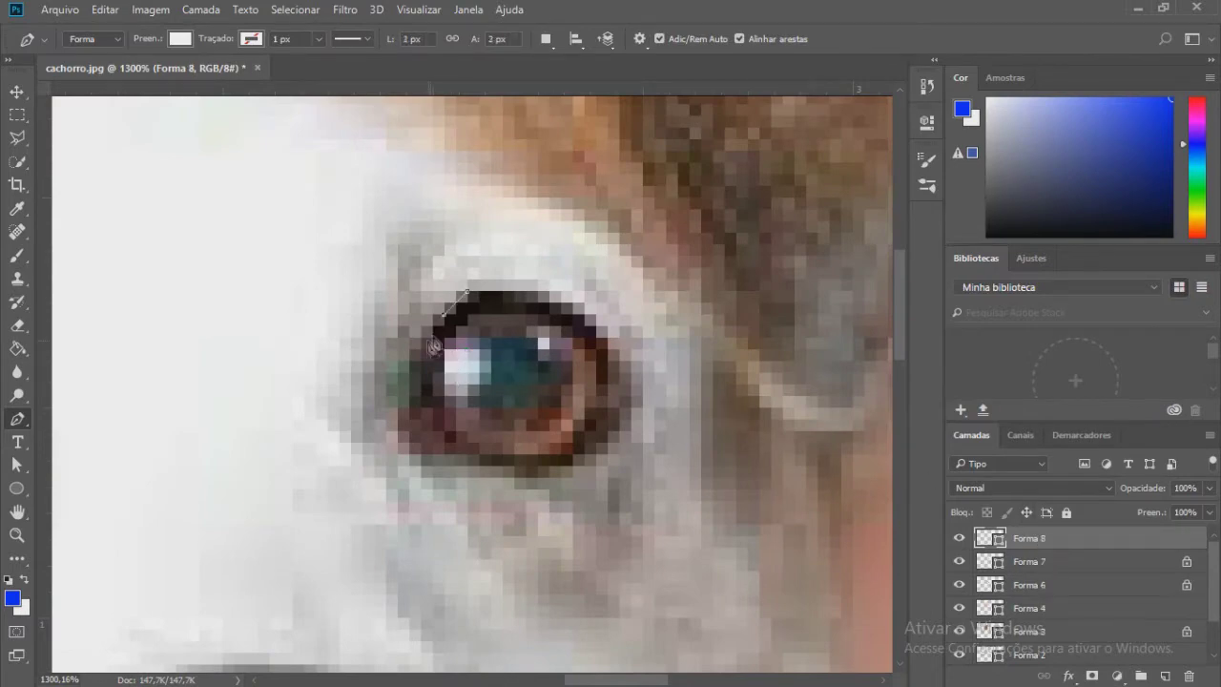
left_click(444, 313)
left_click(432, 337)
left_click(432, 420)
Step: Continue the rim outline along the lower and right edges and close it
left_click(177, 43)
left_click(456, 443)
left_click(490, 455)
left_click(525, 455)
left_click(571, 442)
left_click(583, 408)
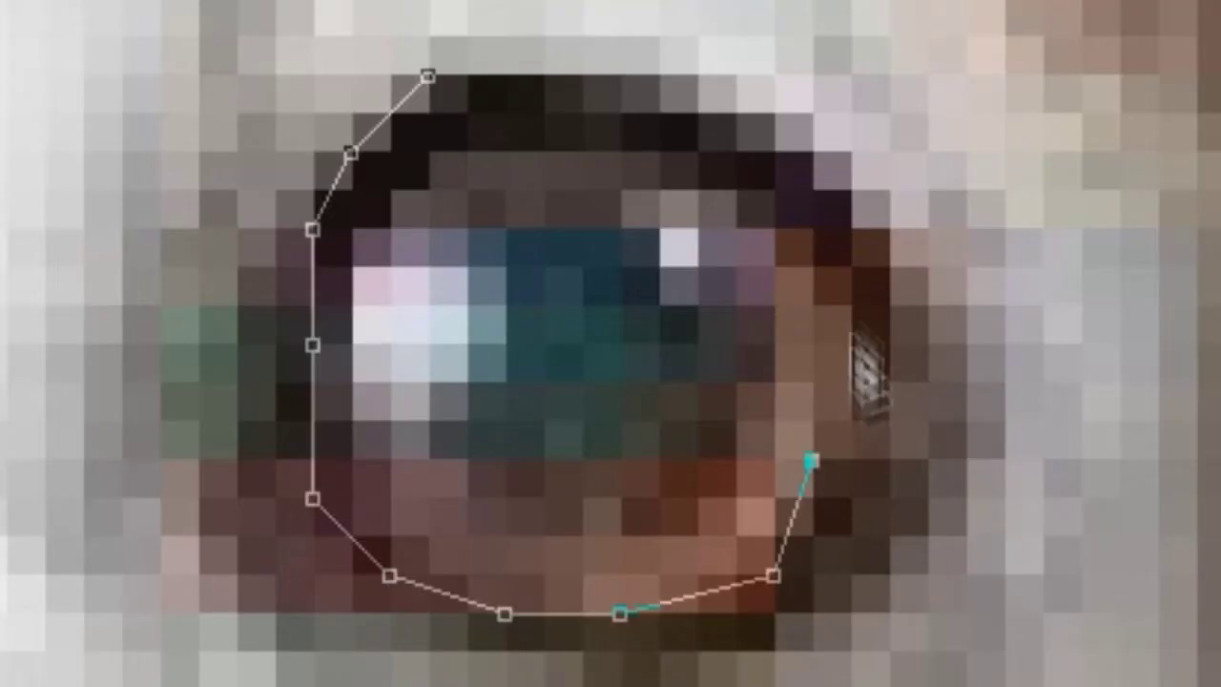
left_click(594, 362)
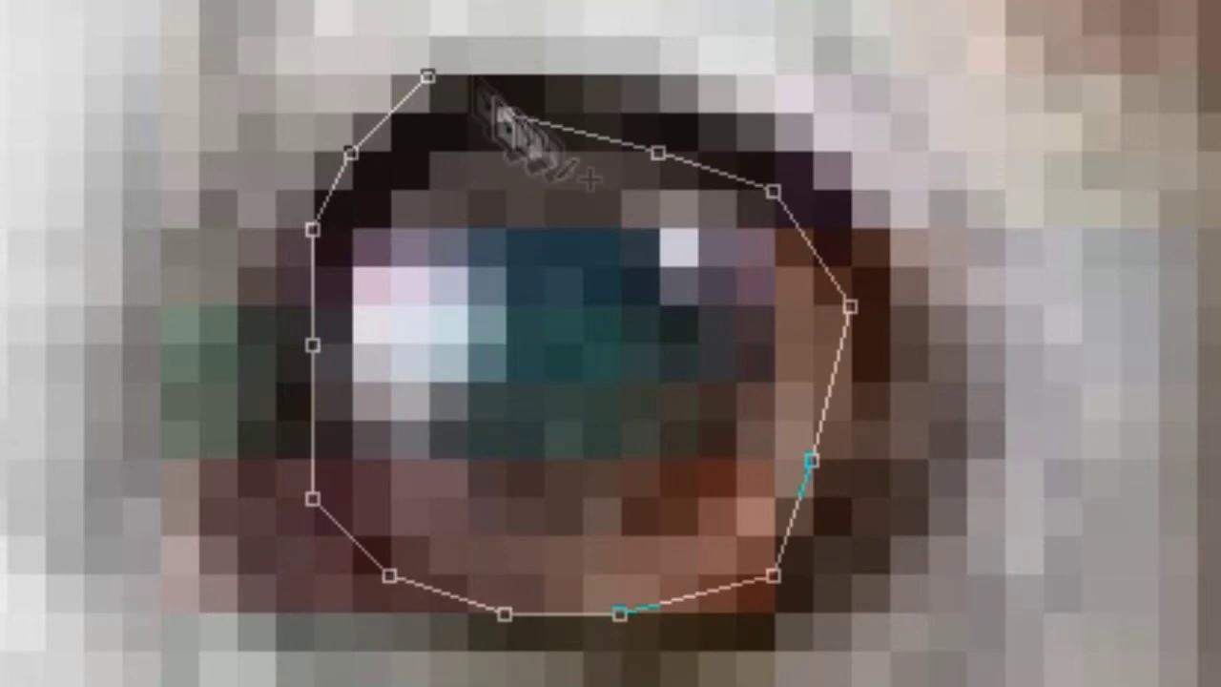
Step: Pull the anchors onto the eye's top and right rim and fill it sampled dark brown
left_click_drag(658, 153, 658, 74)
left_click_drag(773, 191, 811, 190)
left_click_drag(506, 114, 504, 75)
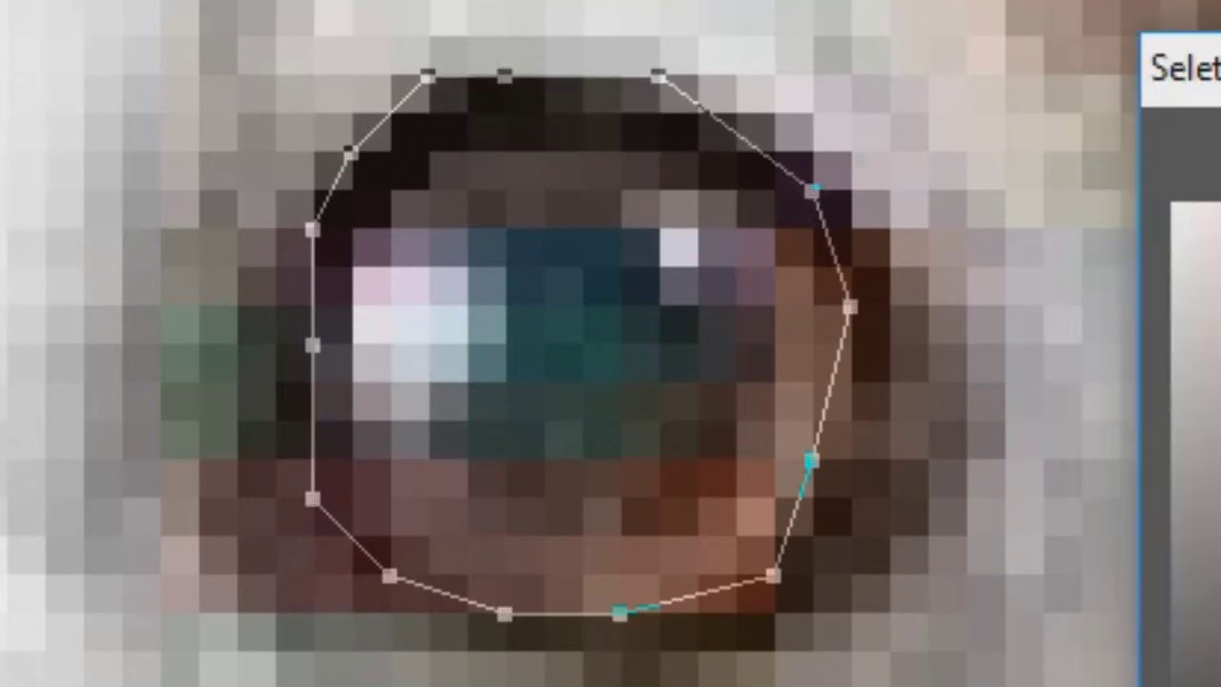
left_click(816, 238)
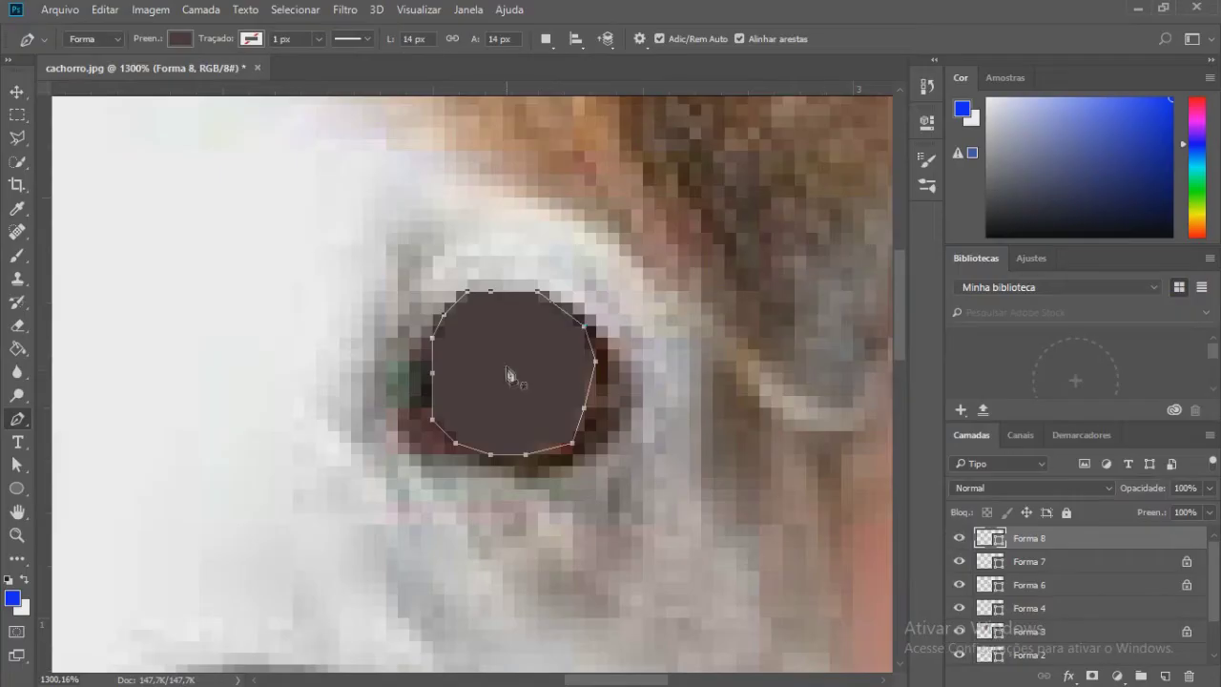
Step: Hide the Forma 8 rim shape and start tracing the teal iris inside the eye
left_click(958, 538)
left_click(958, 538)
left_click(959, 538)
left_click(490, 351)
left_click(479, 372)
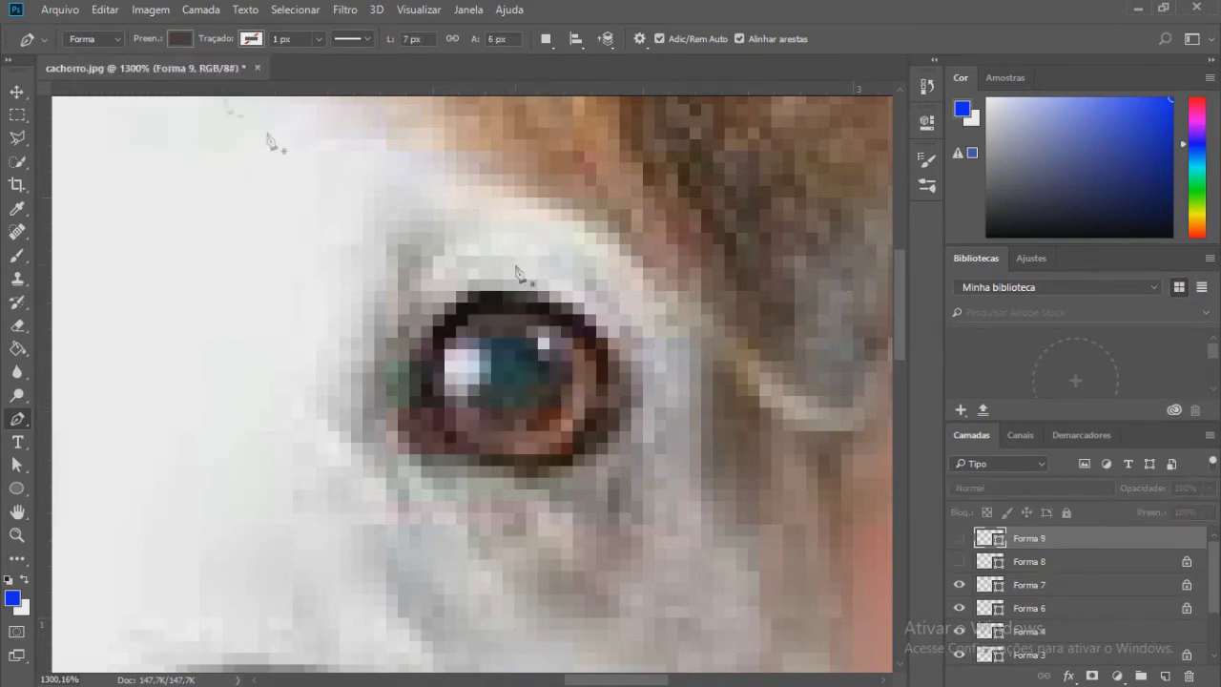
Step: Fill Forma 9, the right eye's iris, with dark teal
left_click(265, 75)
left_click(1109, 242)
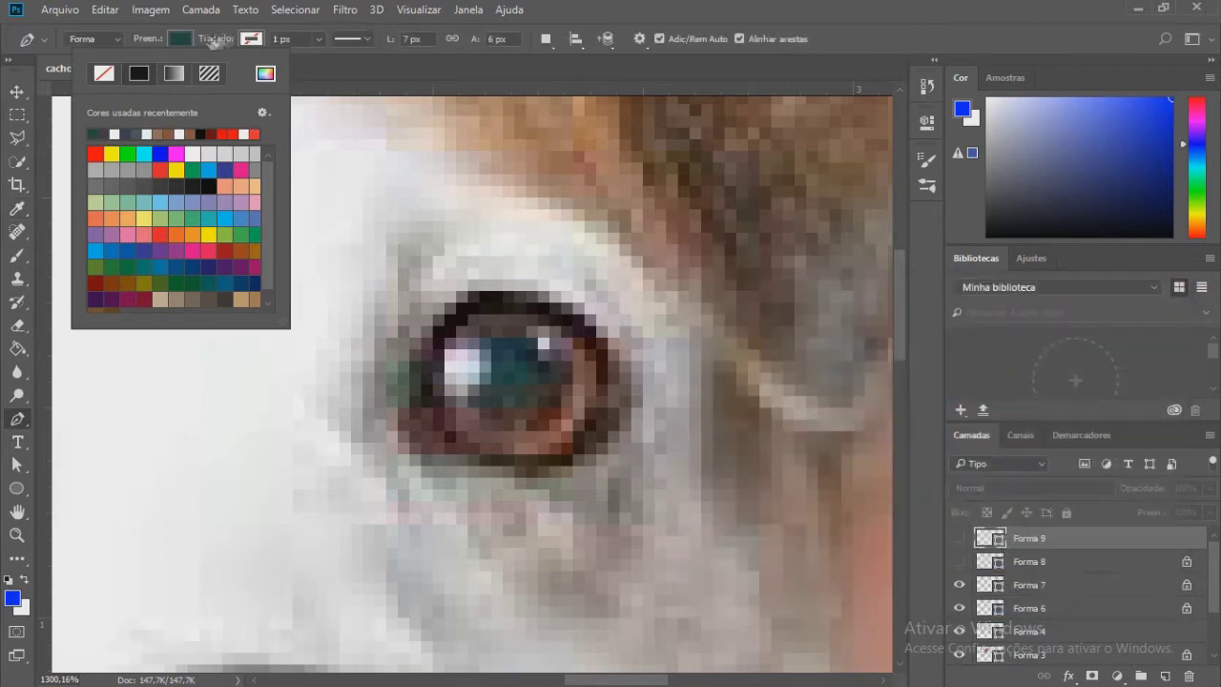
key("Escape")
left_click(959, 538)
left_click(959, 538)
Step: Pen-trace the highlight shape Forma 10 over the glint in the right eye
left_click(454, 350)
left_click(444, 359)
left_click(444, 384)
left_click(456, 395)
left_click(479, 384)
left_click(491, 360)
left_click(479, 339)
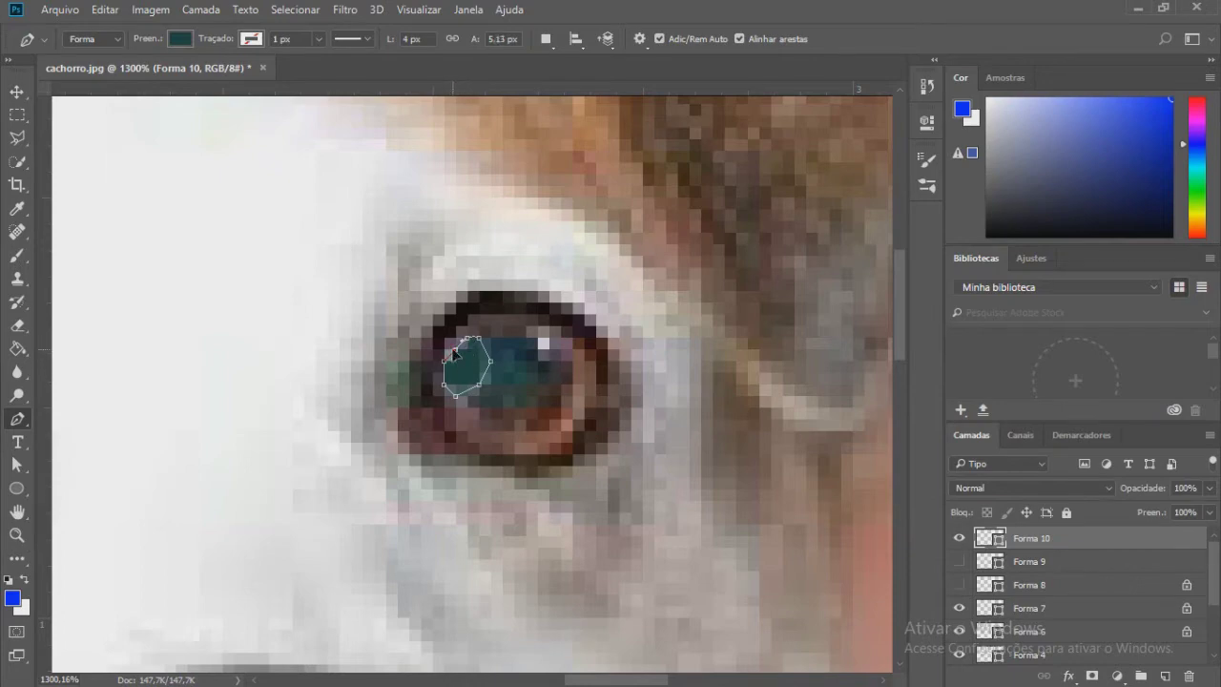
Step: Fill the Forma 10 highlight with white
left_click(179, 38)
left_click(270, 57)
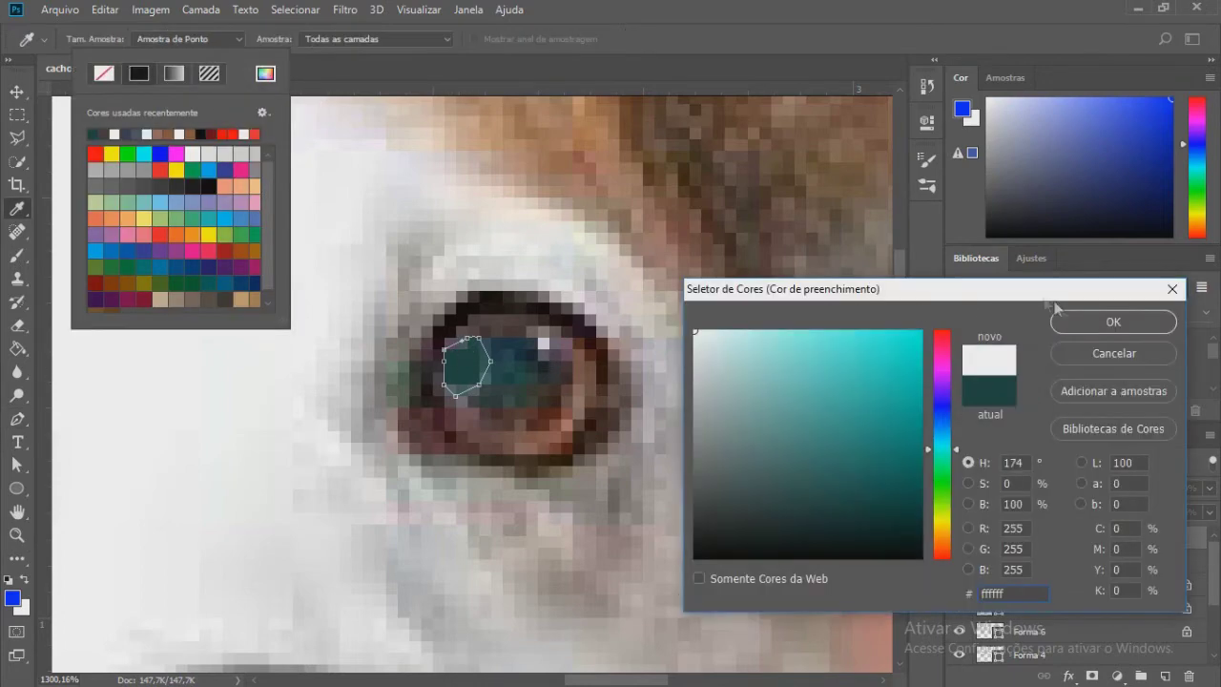
left_click(699, 349)
left_click(1110, 312)
key("Escape")
Step: Make the teal iris Forma 9 and eye rim Forma 8 visible again
left_click(960, 562)
left_click(960, 585)
scroll(537, 365, "down", 5)
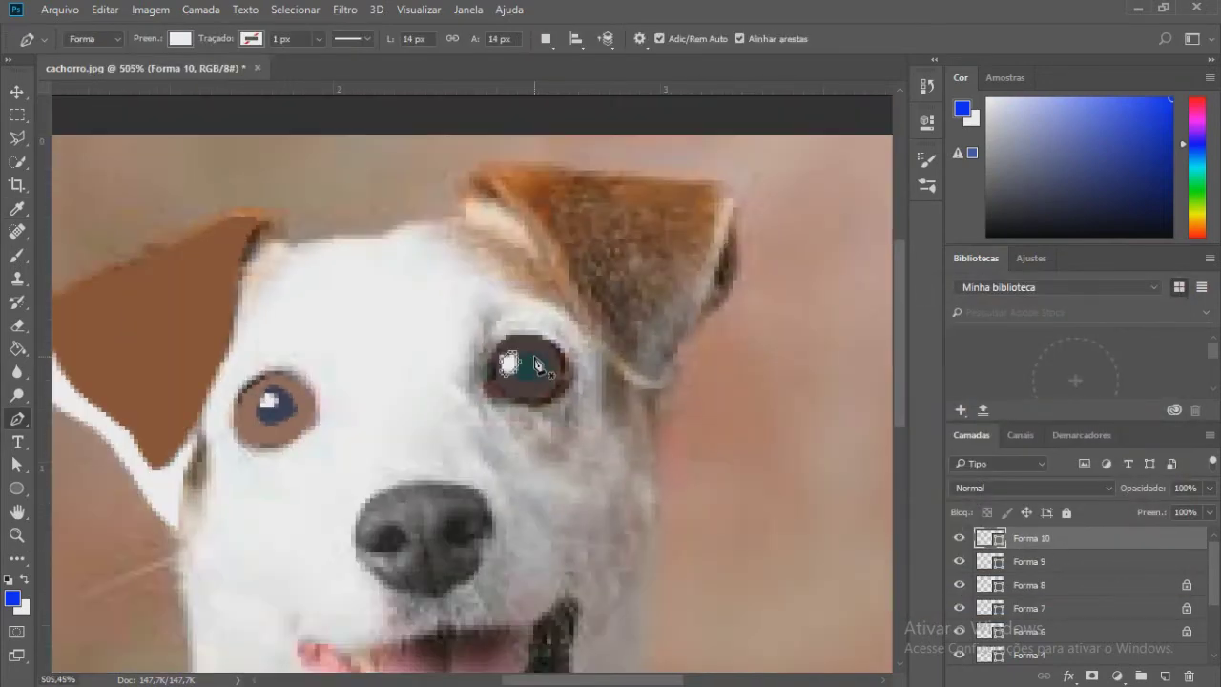
scroll(535, 387, "down", 3)
scroll(398, 311, "up", 3)
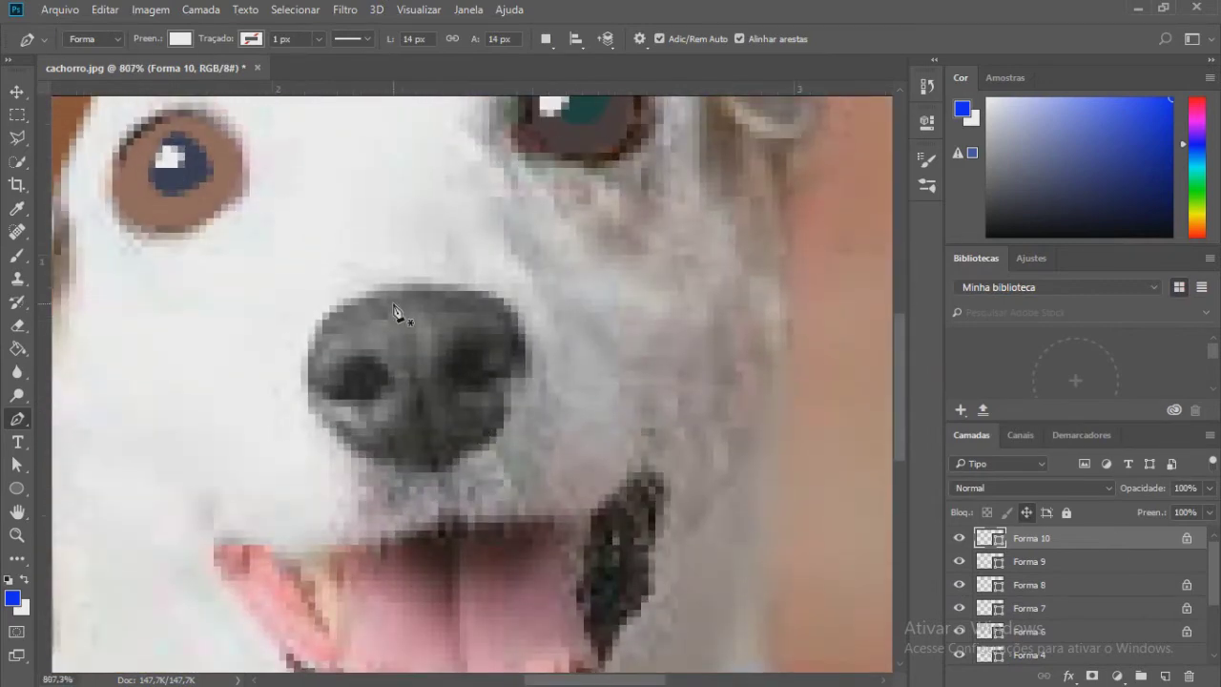
Step: Pen-trace the nose outline as shape Forma 11
left_click(366, 298)
left_click(324, 314)
left_click(307, 348)
left_click(308, 385)
left_click(315, 413)
left_click(345, 444)
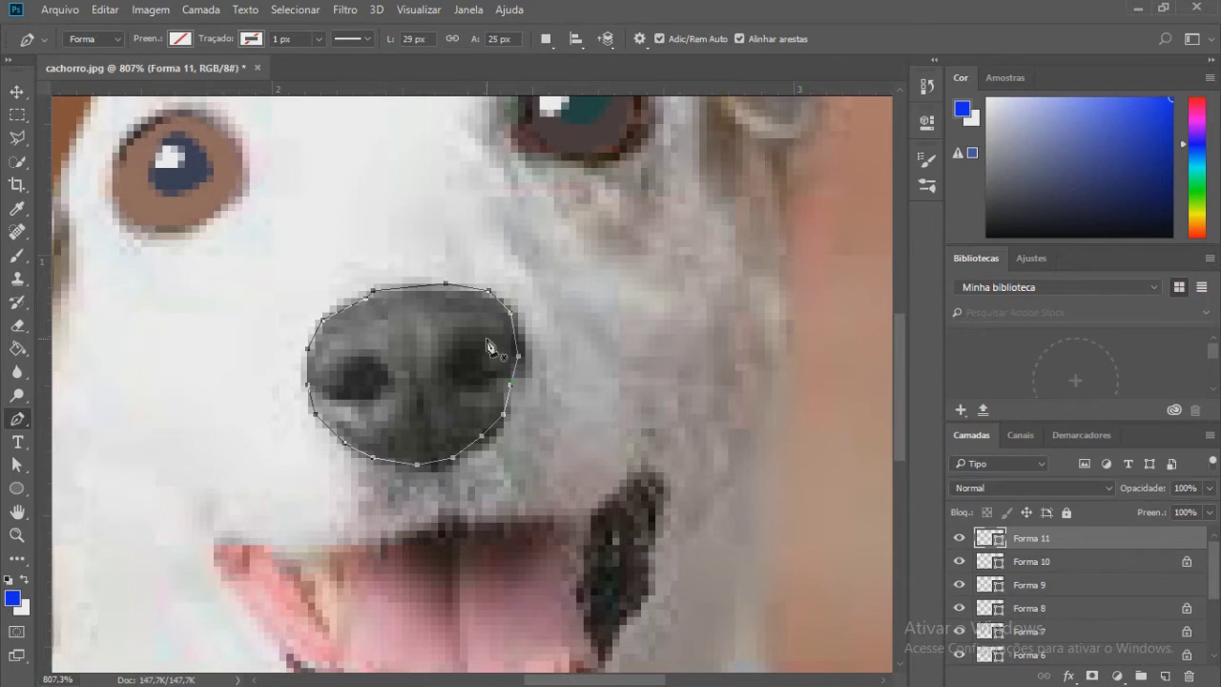
Step: Fill the nose with a sampled grey, then hide it to reveal the nostrils
left_click(180, 38)
left_click(265, 73)
left_click(314, 232)
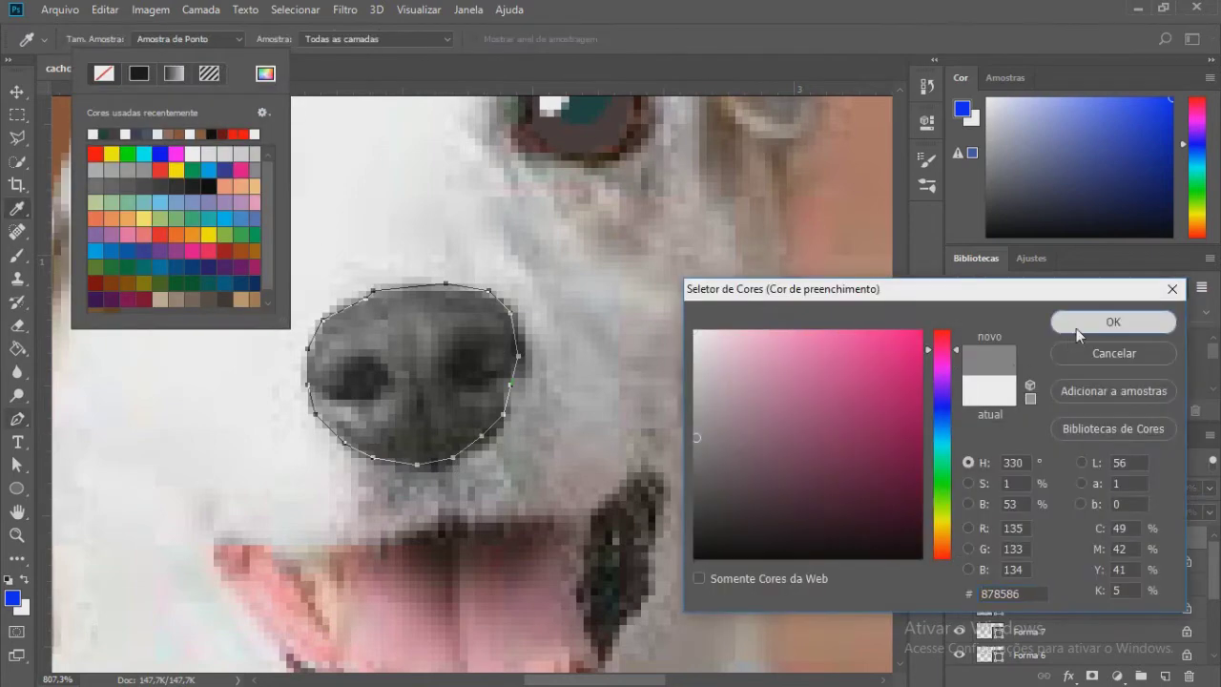
left_click(1107, 324)
left_click(179, 38)
left_click(960, 538)
left_click(959, 538)
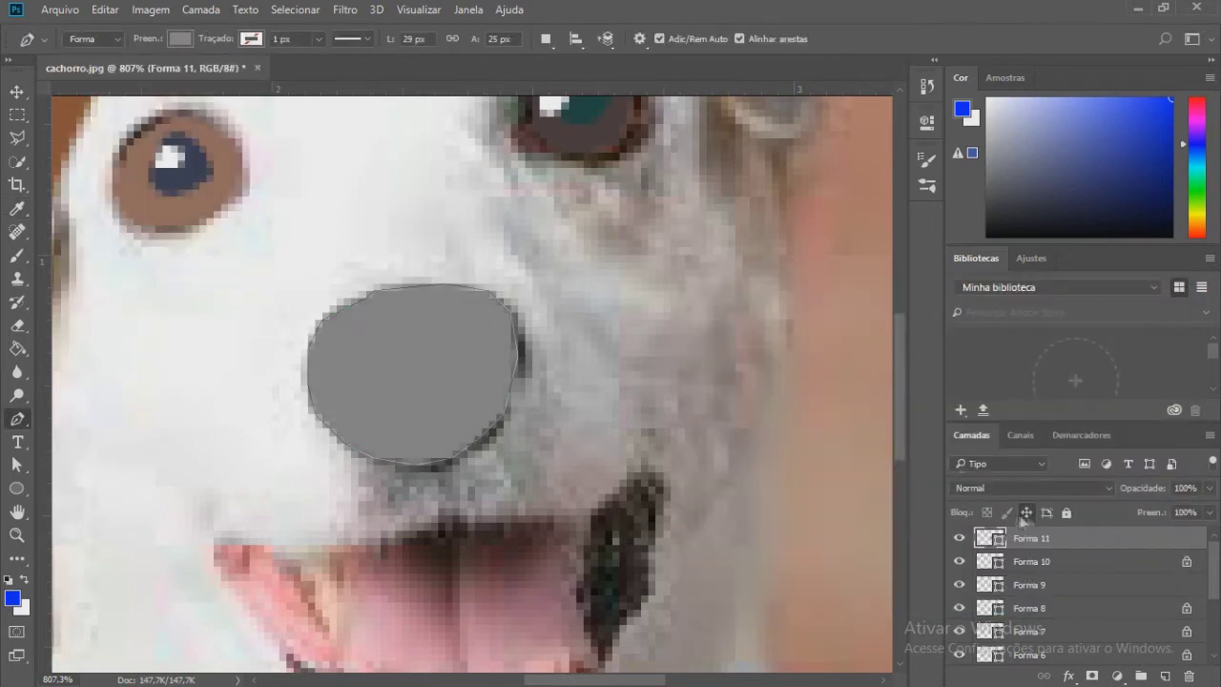
left_click(960, 538)
Step: Trace the left nostril as Forma 12 and fill it black
left_click(351, 363)
left_click(336, 385)
left_click(340, 400)
left_click(372, 400)
left_click(391, 380)
left_click(179, 38)
left_click(258, 135)
Step: Trace the right nostril as shape Forma 13
left_click(460, 341)
left_click(452, 357)
left_click(454, 376)
left_click(468, 385)
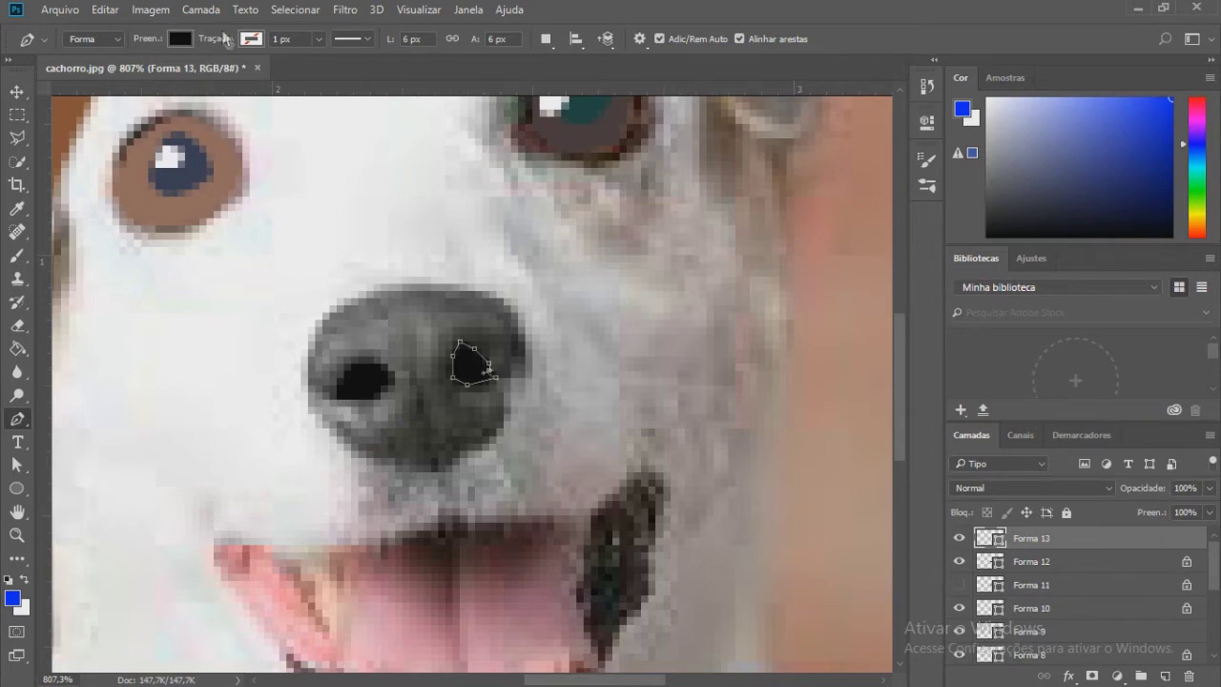
left_click(180, 39)
left_click(959, 584)
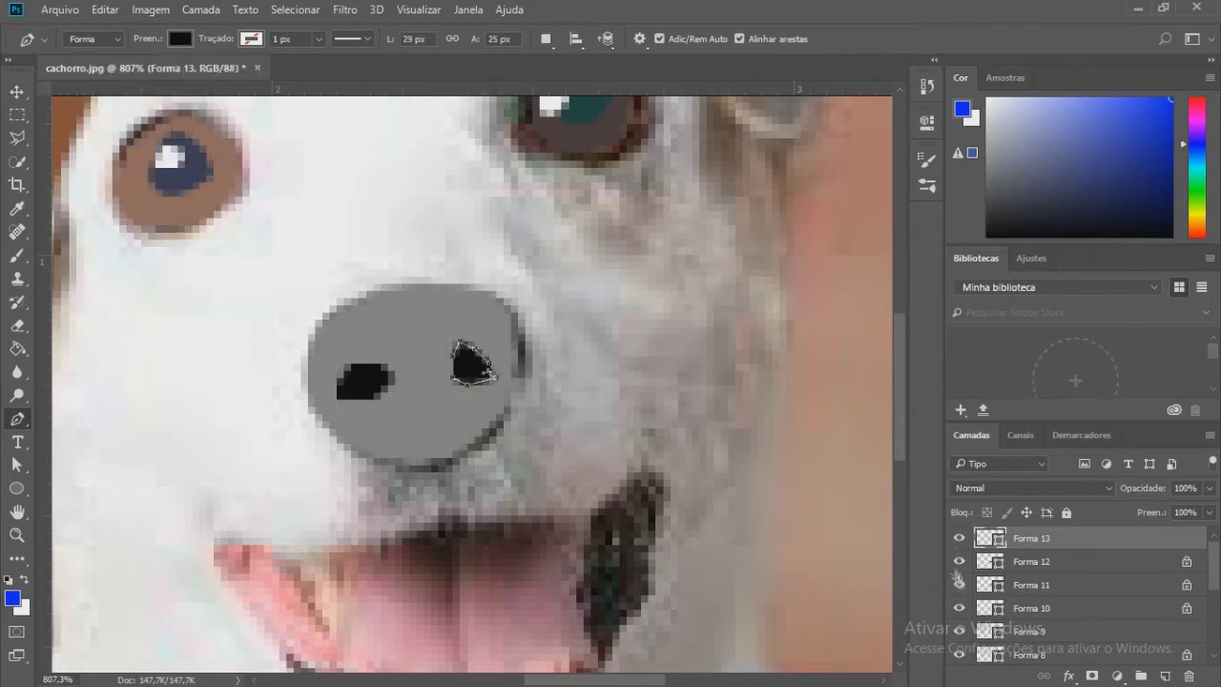
Step: Refill the Forma 11 nose dark grey, show it, and view the whole dog
left_click(959, 585)
left_click(1097, 585)
left_click(180, 39)
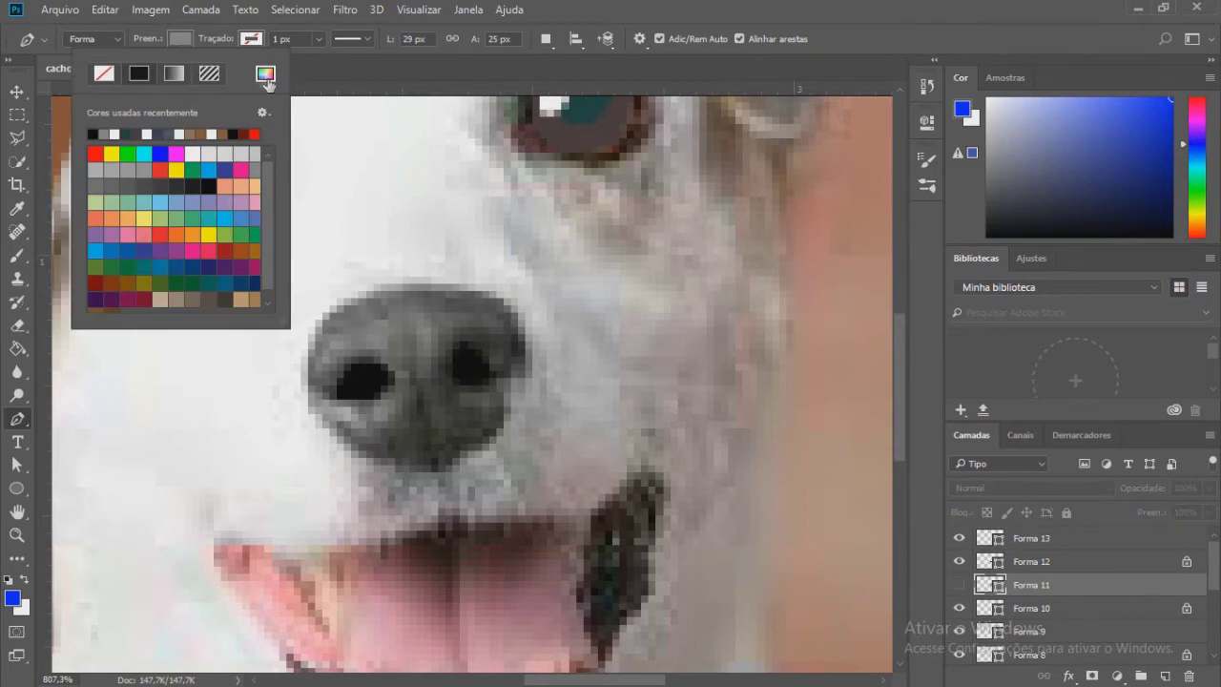
left_click(278, 53)
left_click(703, 513)
key("Return")
left_click(959, 584)
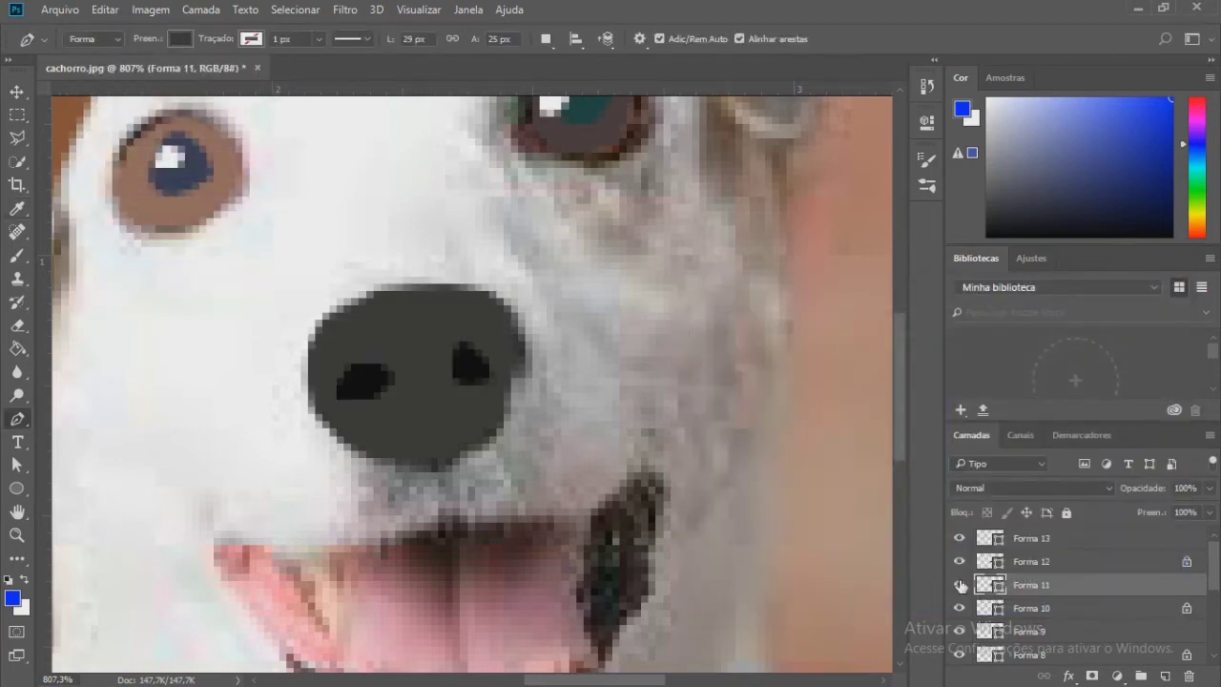
key("ctrl+0")
scroll(486, 254, "up", 1)
scroll(535, 315, "up", 2)
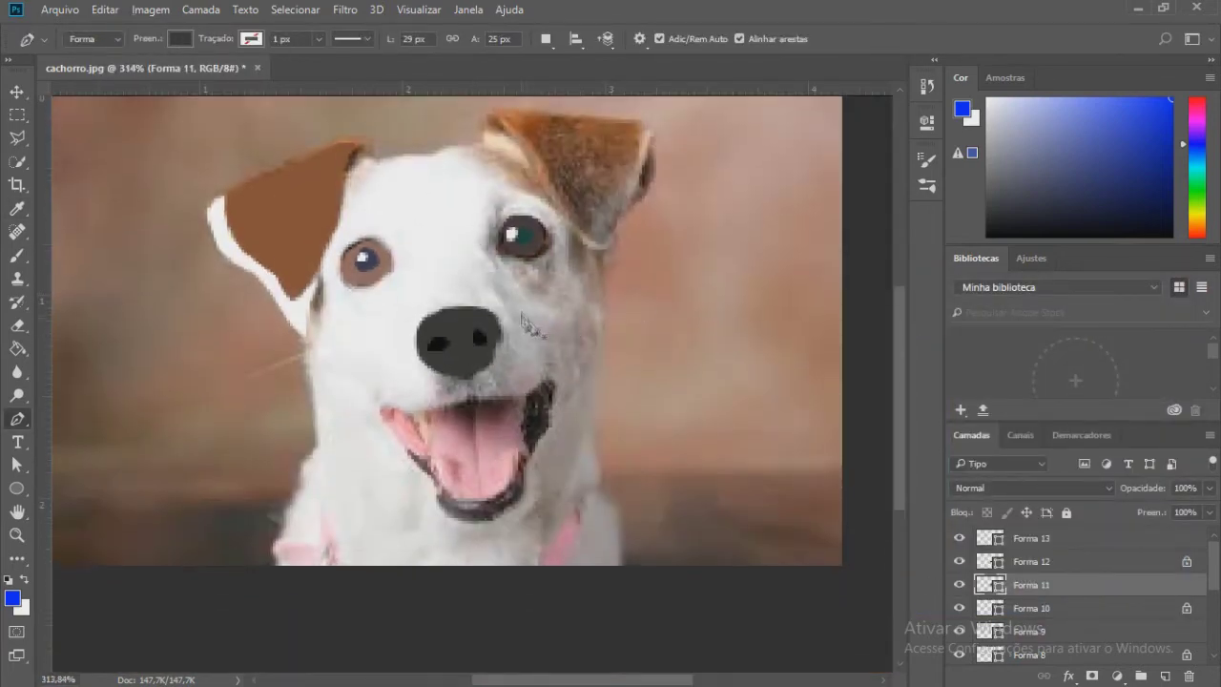
Step: Hide Forma 8 to compare against the photo's eye
scroll(553, 305, "up", 2)
scroll(556, 310, "up", 2)
scroll(960, 591, "down", 2)
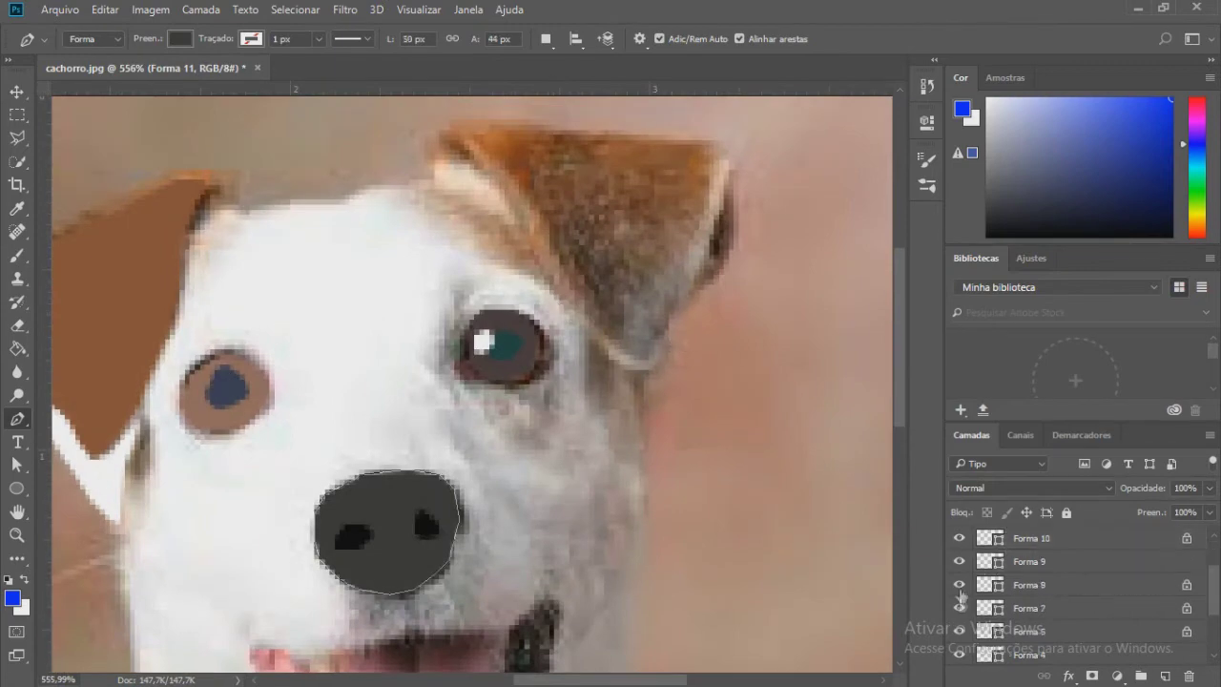
left_click(959, 585)
left_click(1057, 585)
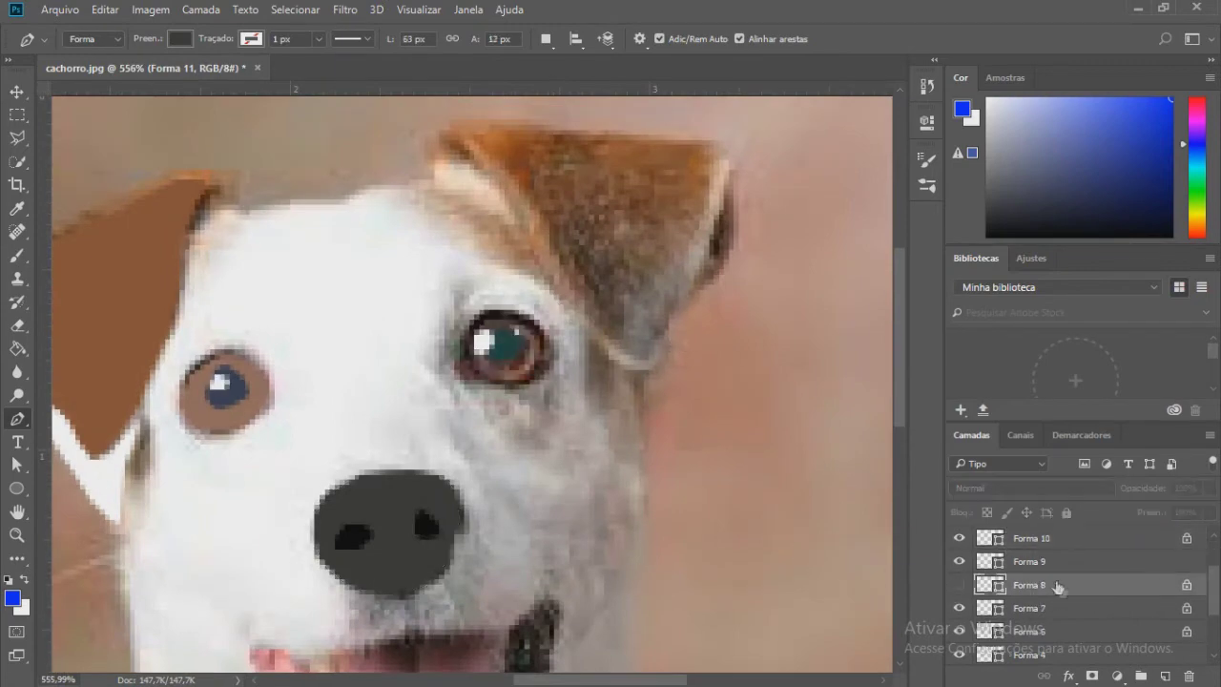
scroll(527, 374, "up", 5)
Step: Refill Forma 8 with brown #896559 sampled from the iris and show it again
left_click(180, 39)
left_click(265, 73)
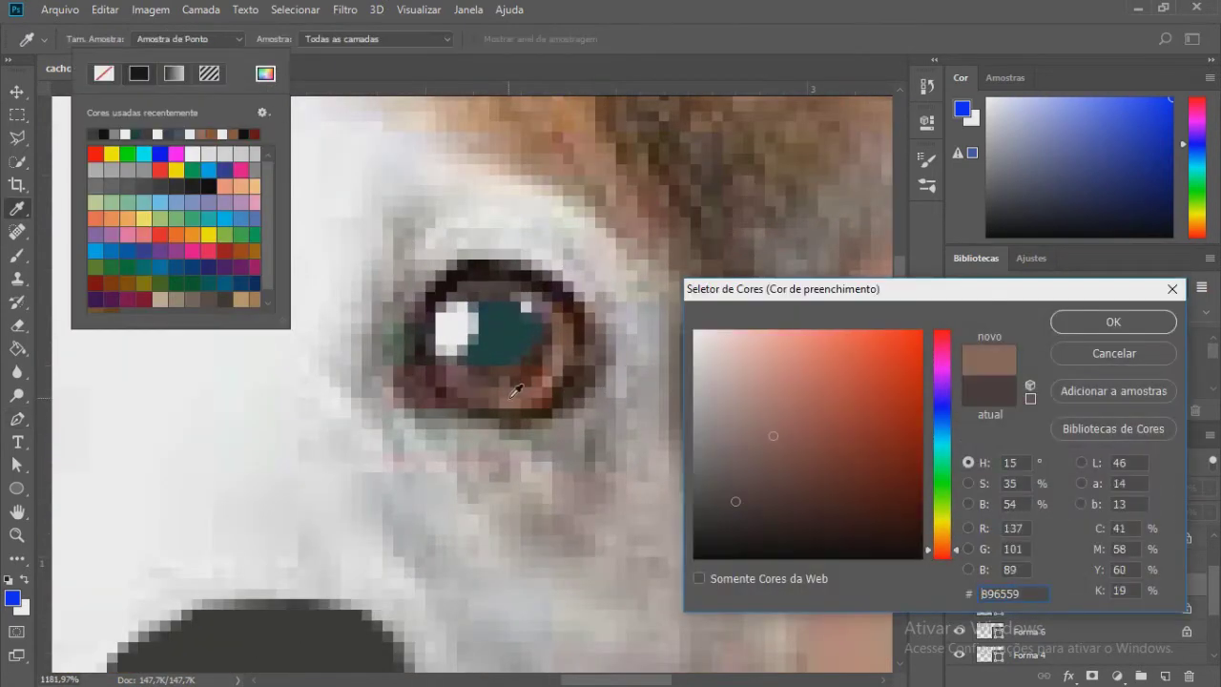
key("Escape")
key("Return")
left_click(958, 585)
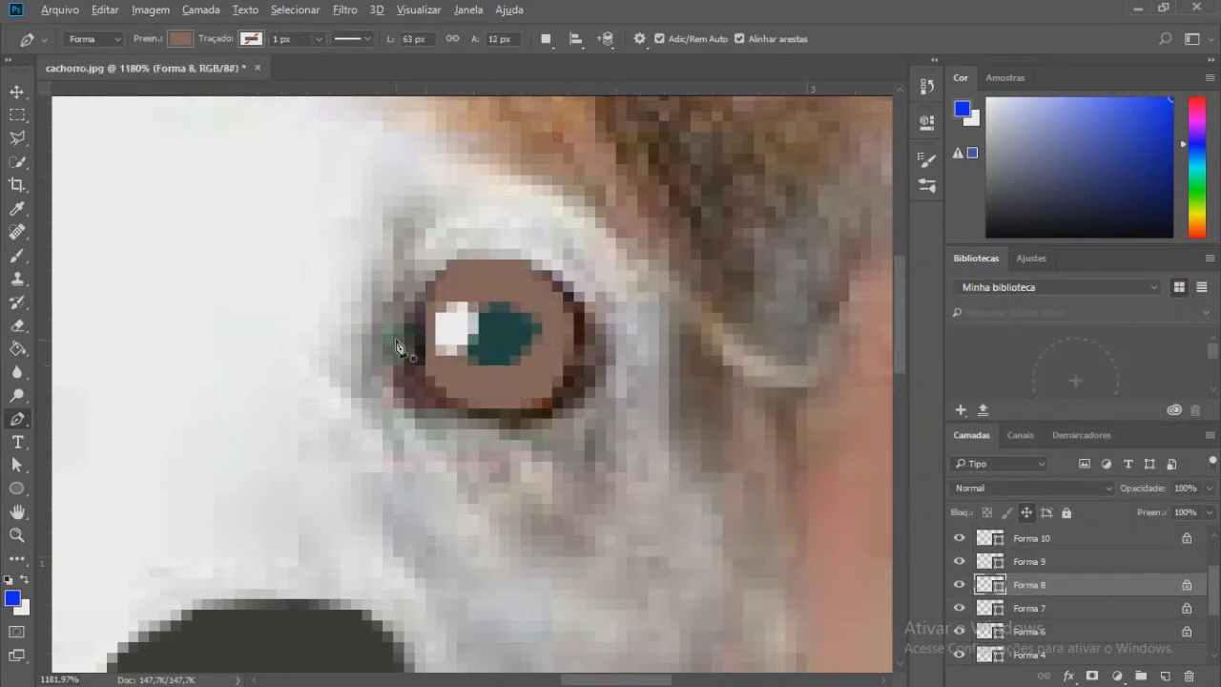
scroll(397, 345, "down", 5)
scroll(422, 381, "up", 2)
scroll(369, 345, "up", 2)
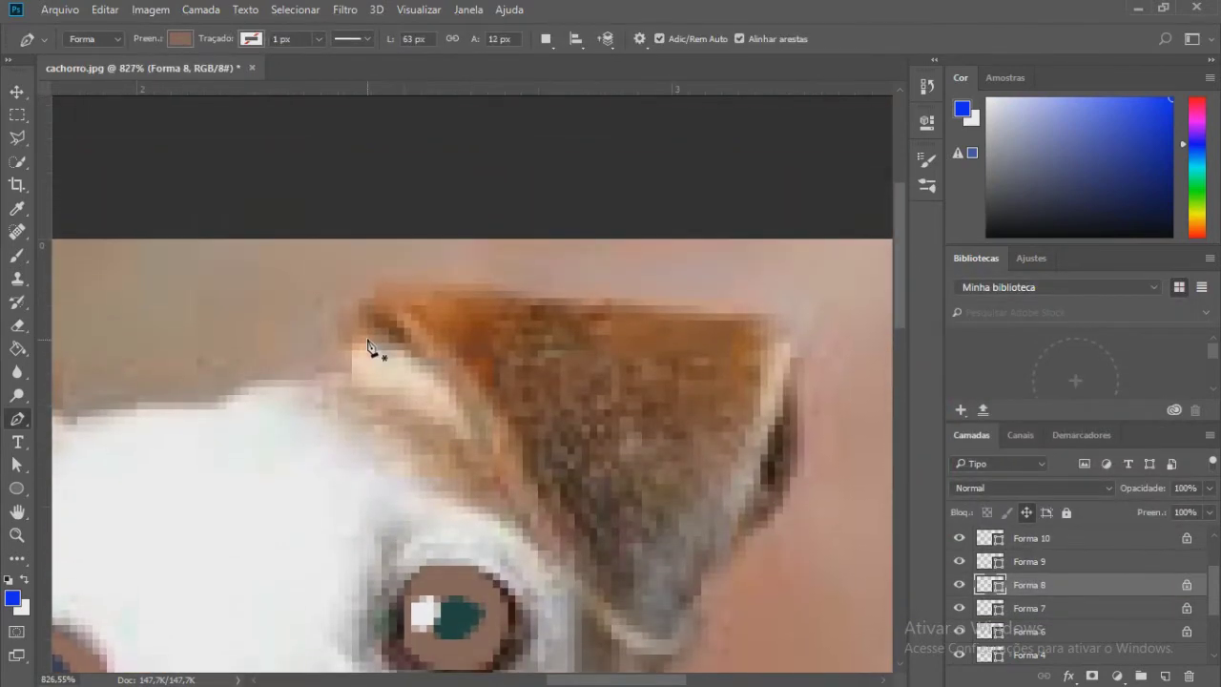
Step: Start the ear shape along its slightly curved top edge and down its right side
left_click(374, 313)
left_click(769, 313)
left_click(576, 315)
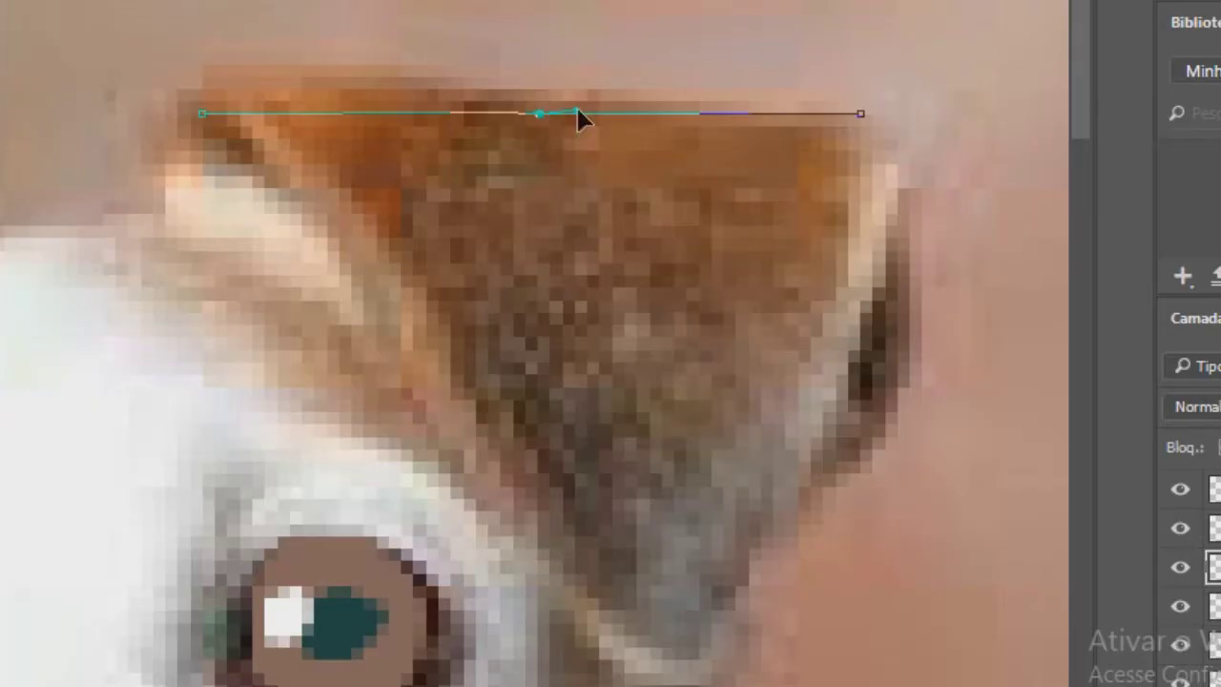
left_click_drag(577, 313, 576, 305)
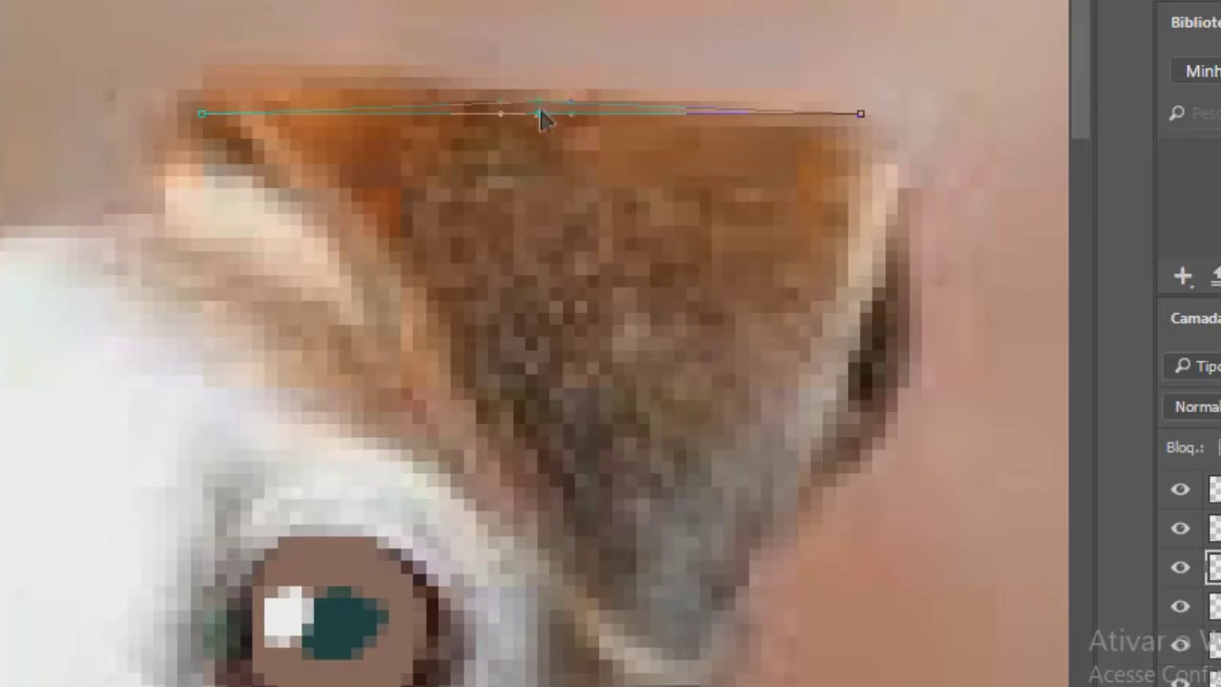
left_click(872, 163)
left_click(885, 226)
left_click(861, 325)
left_click(845, 387)
Step: Finish the ear outline along its lower and left edges, closing the path
left_click(810, 462)
left_click(760, 523)
left_click(736, 598)
left_click(637, 623)
left_click(524, 548)
left_click(402, 338)
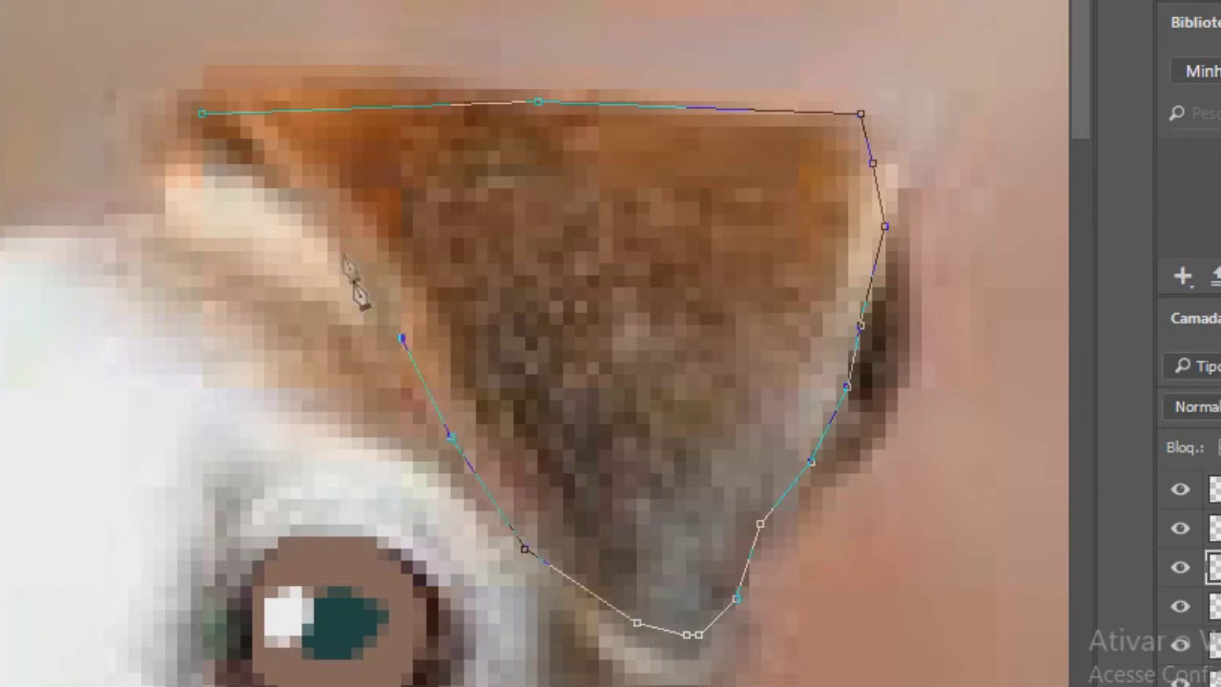
left_click(201, 113)
Step: Fill ear shape Forma 14 with brown sampled from the ear, then begin the pale-edge outline
left_click(178, 39)
left_click(277, 62)
left_click(1103, 319)
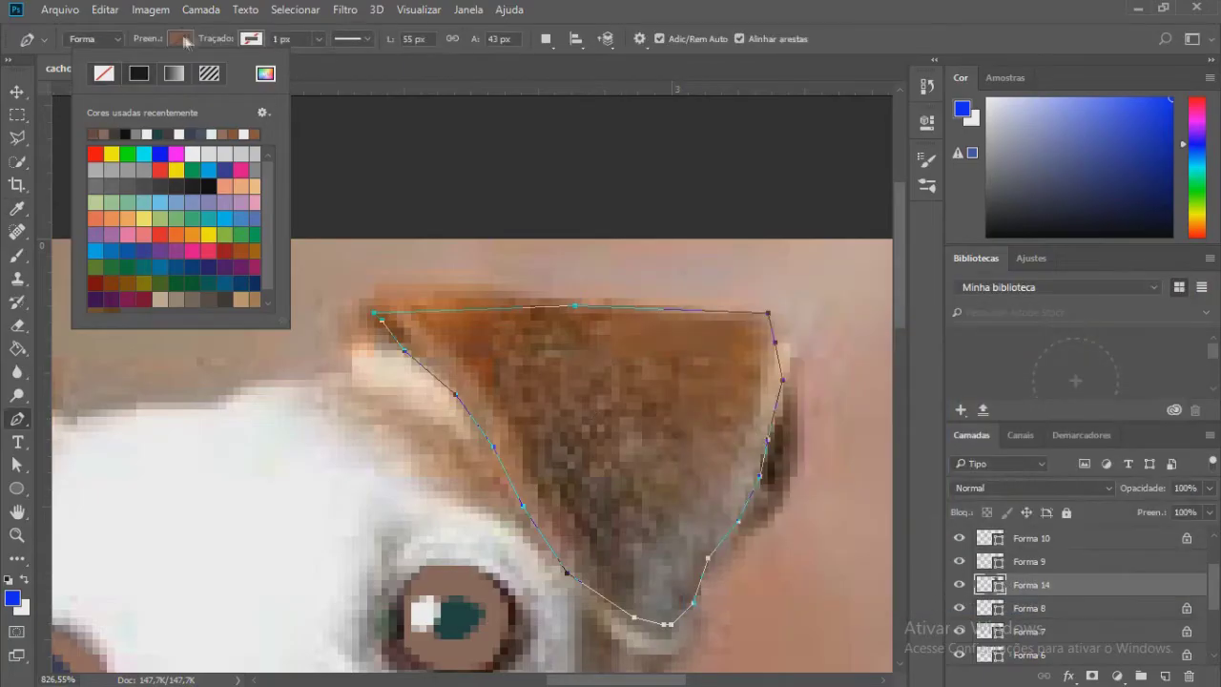
key("Return")
scroll(622, 441, "down", 3)
scroll(622, 441, "up", 2)
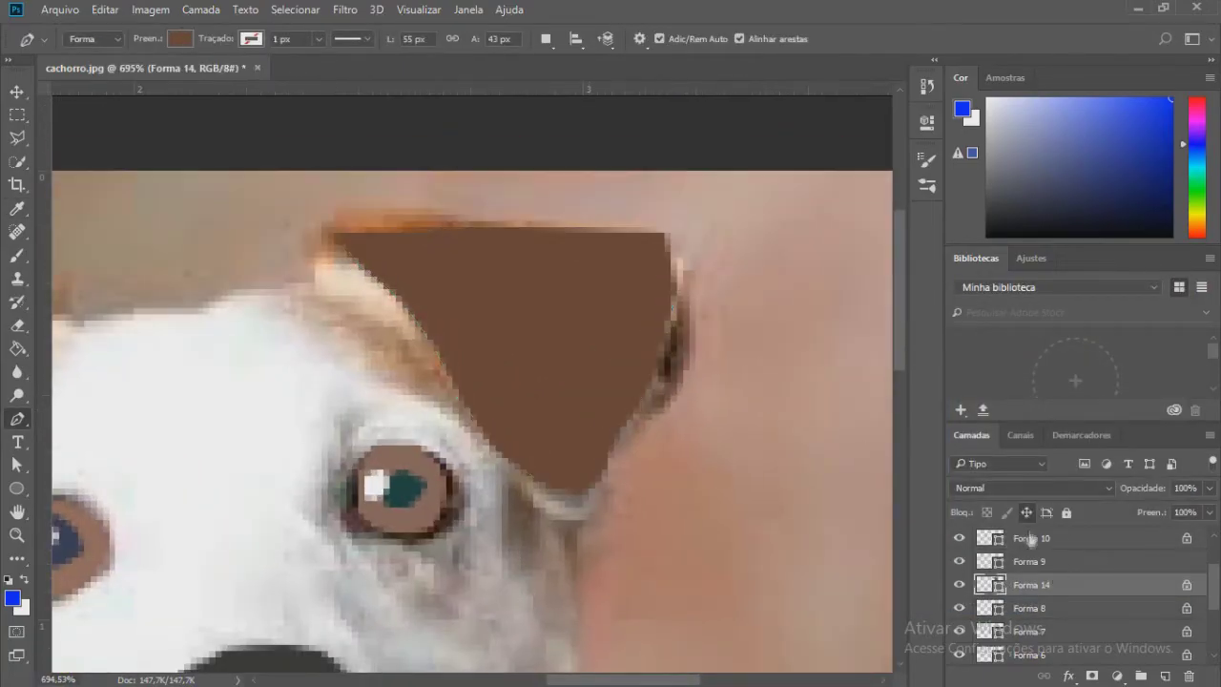
scroll(1059, 545, "up", 1)
scroll(573, 381, "up", 1)
scroll(545, 284, "up", 1)
left_click(500, 251)
left_click(489, 267)
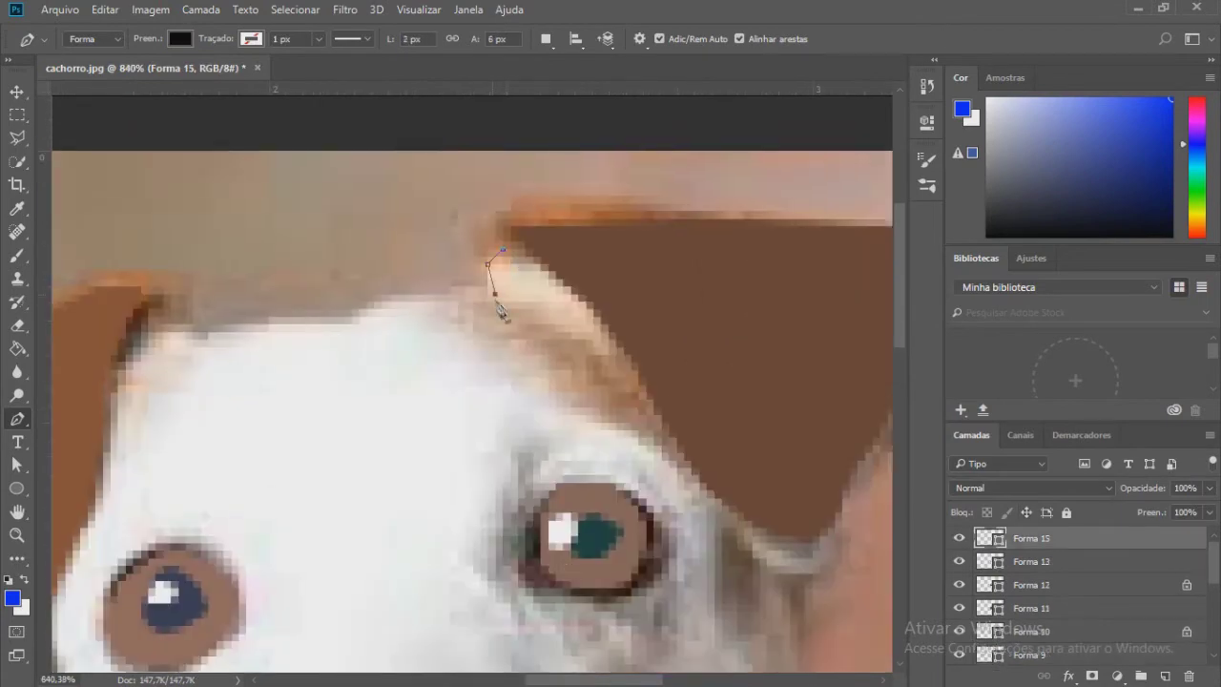
Step: Trace Forma 15 along the ear's pale inner edge with no fill, then fill it white
left_click(515, 307)
left_click(569, 329)
left_click(173, 39)
left_click(84, 63)
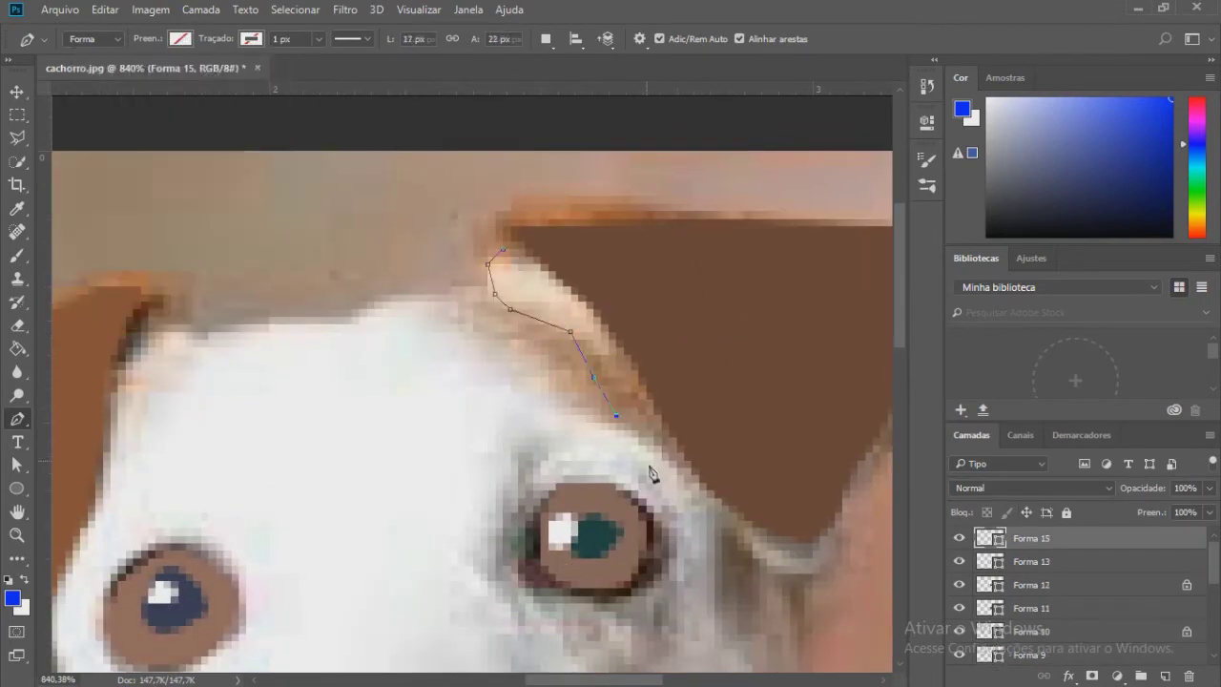
left_click(796, 565)
left_click(826, 557)
scroll(584, 481, "right", 3)
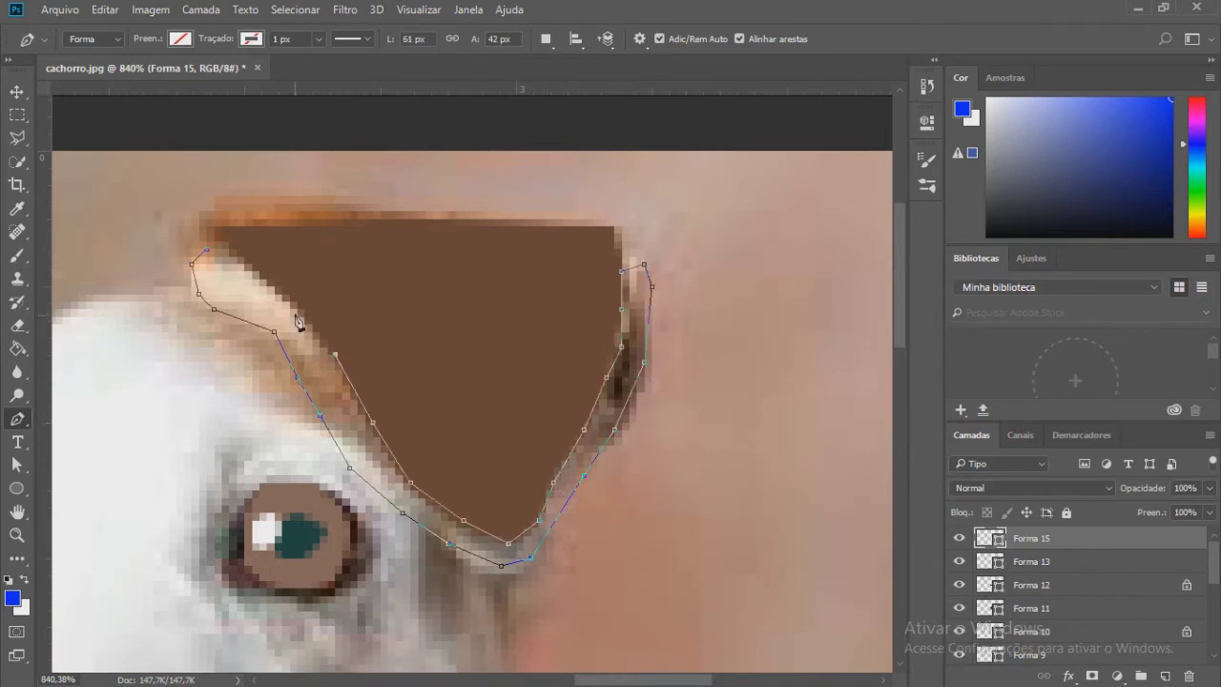
left_click(179, 39)
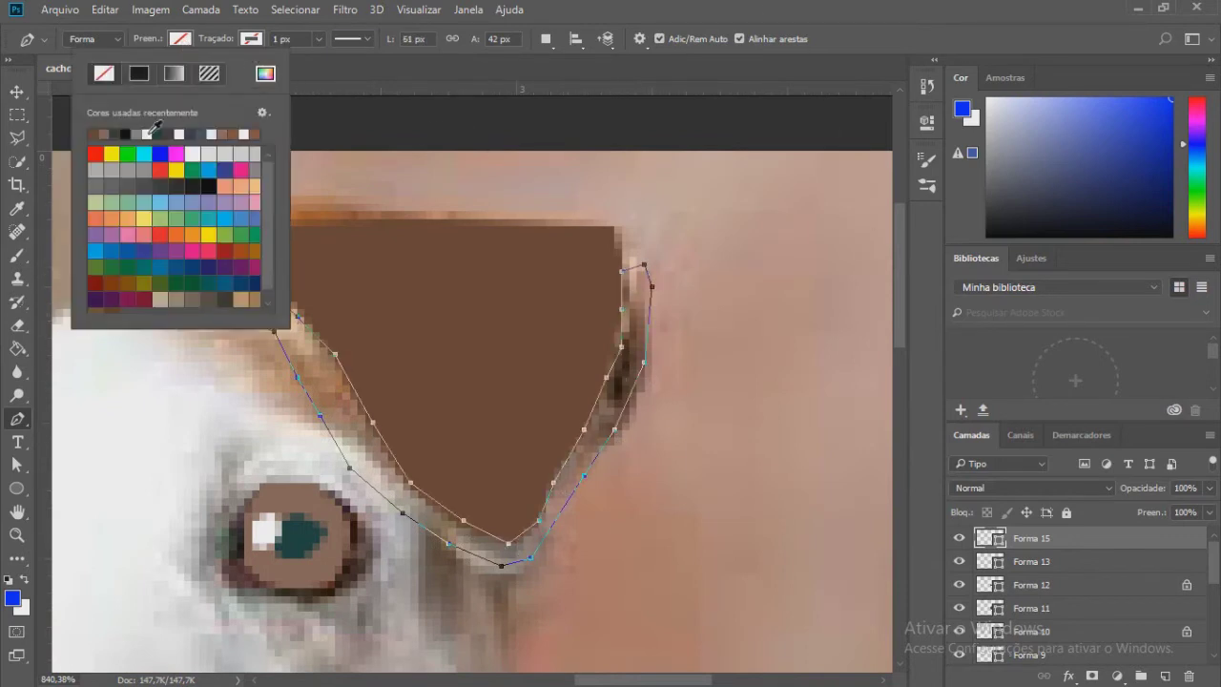
double_click(148, 133)
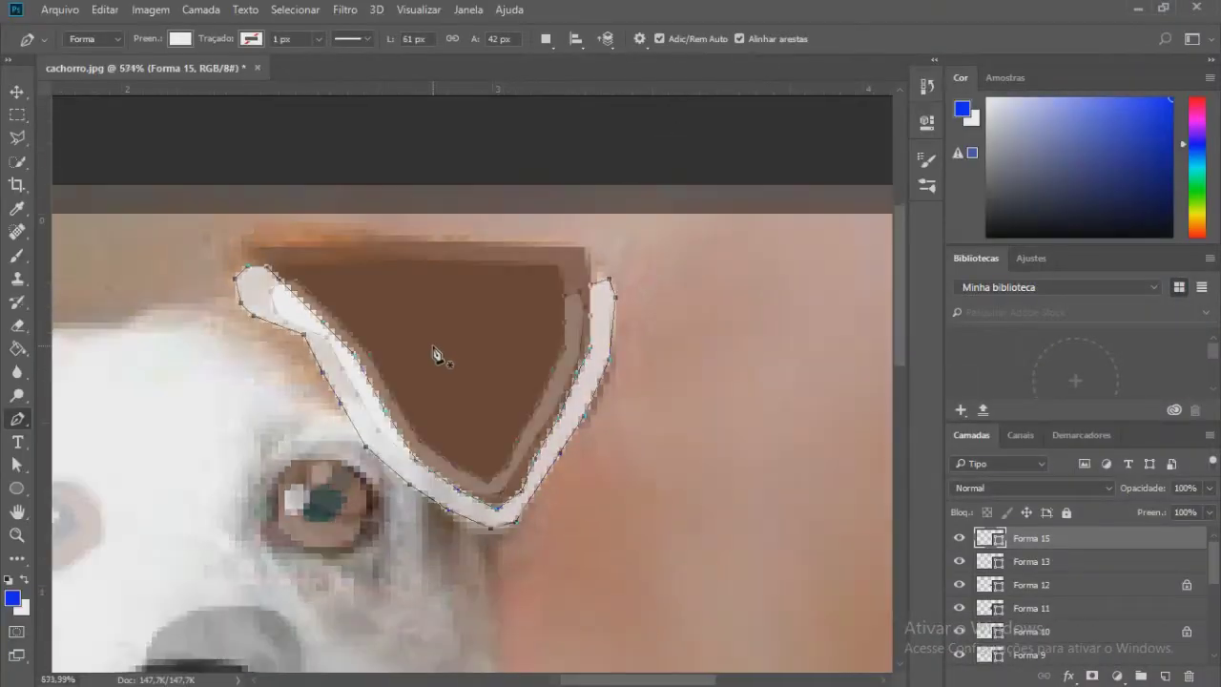
scroll(434, 355, "down", 5)
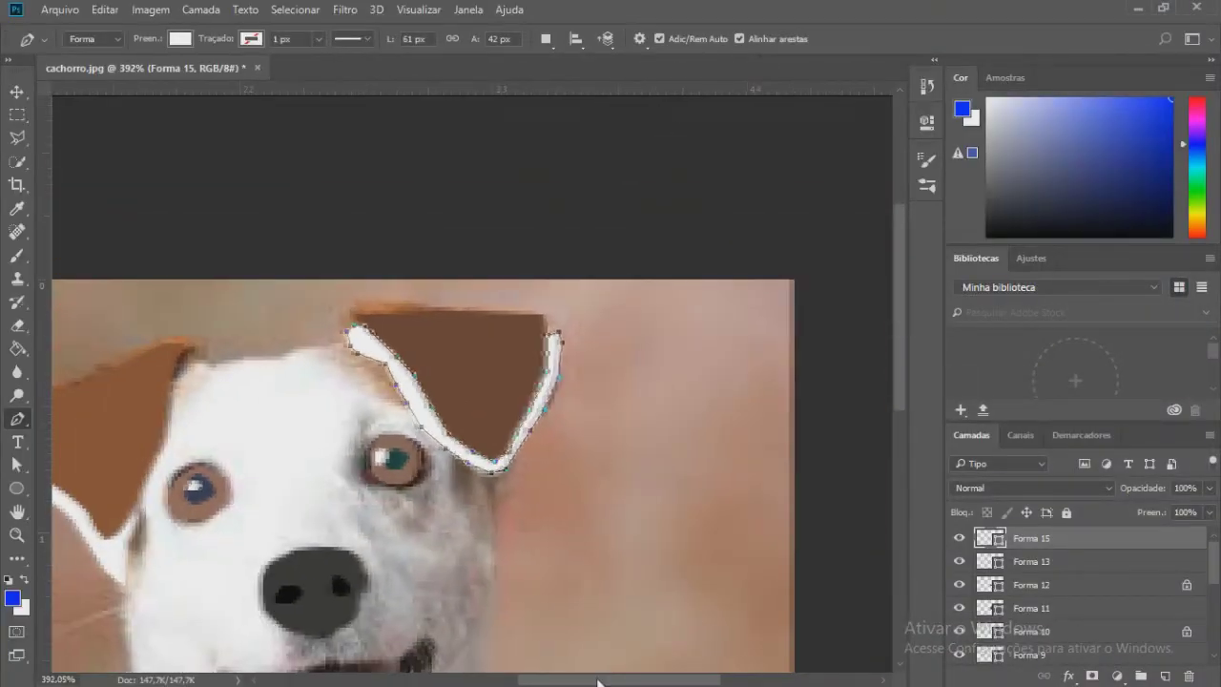
Step: Pen-trace the open mouth outline as Forma 16 with no fill
scroll(480, 479, "up", 3)
scroll(477, 475, "up", 3)
scroll(475, 475, "up", 2)
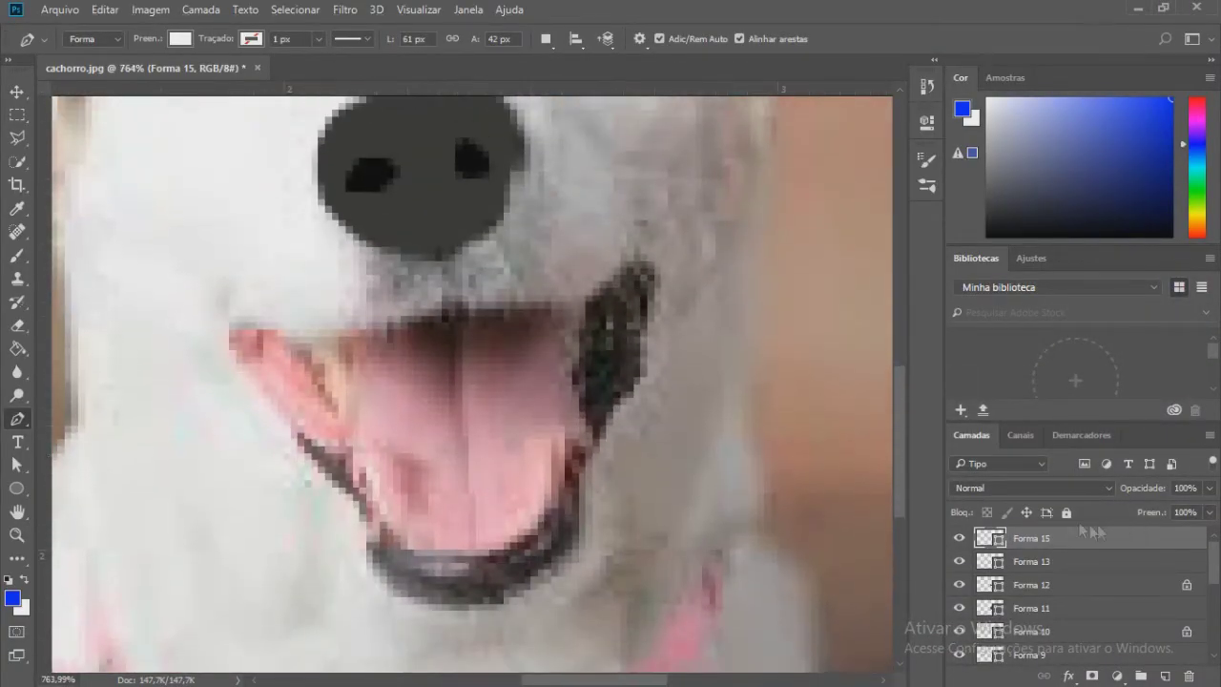
left_click_drag(352, 345, 349, 384)
left_click(180, 39)
left_click(85, 82)
left_click(380, 506)
left_click(414, 549)
left_click(447, 548)
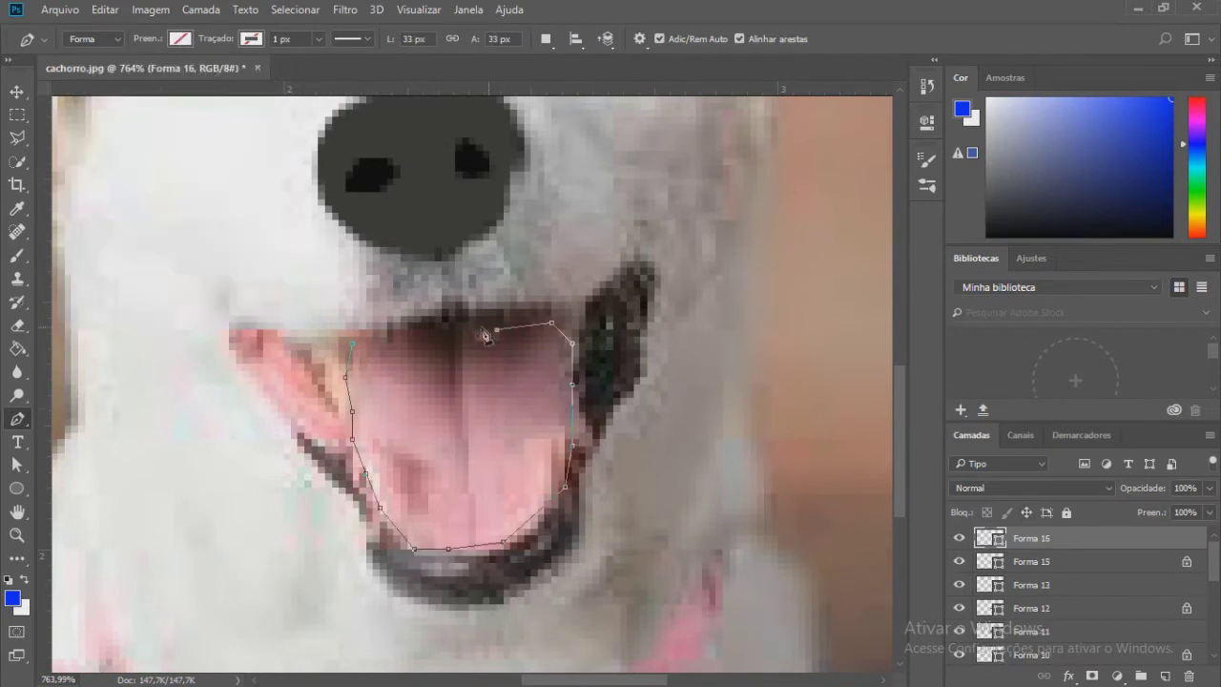
Step: Fill the Forma 16 mouth with pink sampled from the tongue and hide it
left_click(179, 39)
left_click(279, 82)
left_click(758, 344)
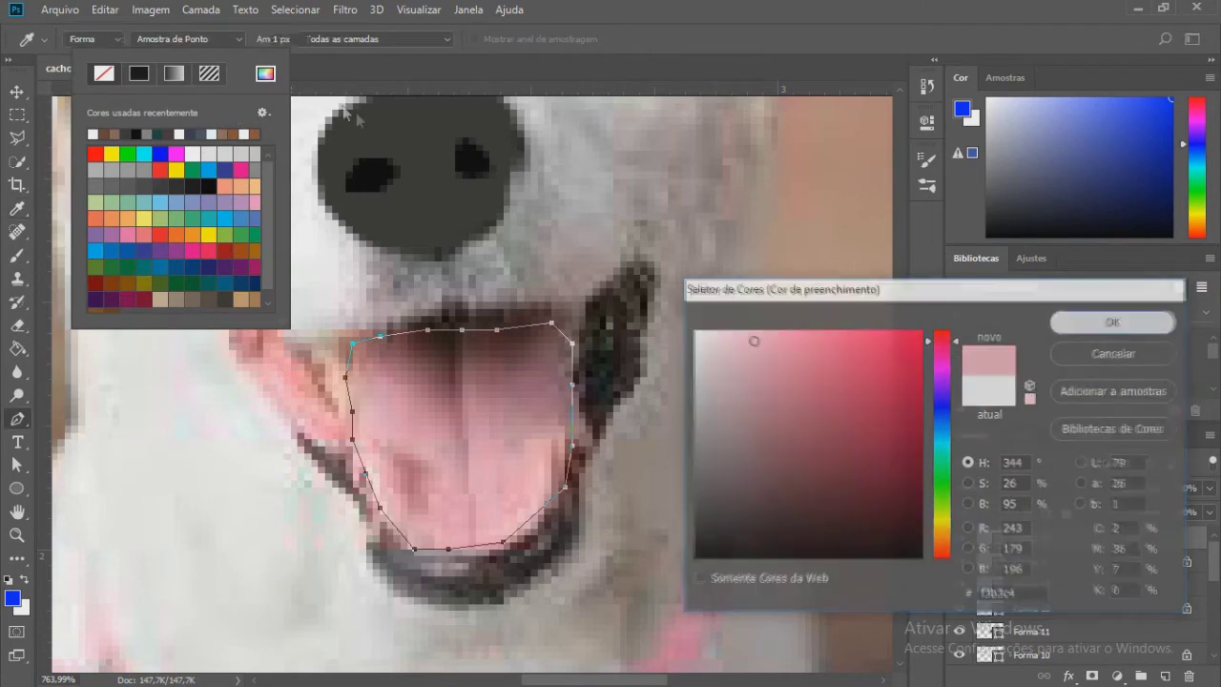
key("Return")
left_click(958, 538)
left_click(959, 538)
left_click(959, 538)
Step: Draw a small black triangle, Forma 17, at the top of the tongue
left_click(413, 342)
left_click(455, 389)
left_click_drag(461, 357, 461, 331)
left_click(416, 341)
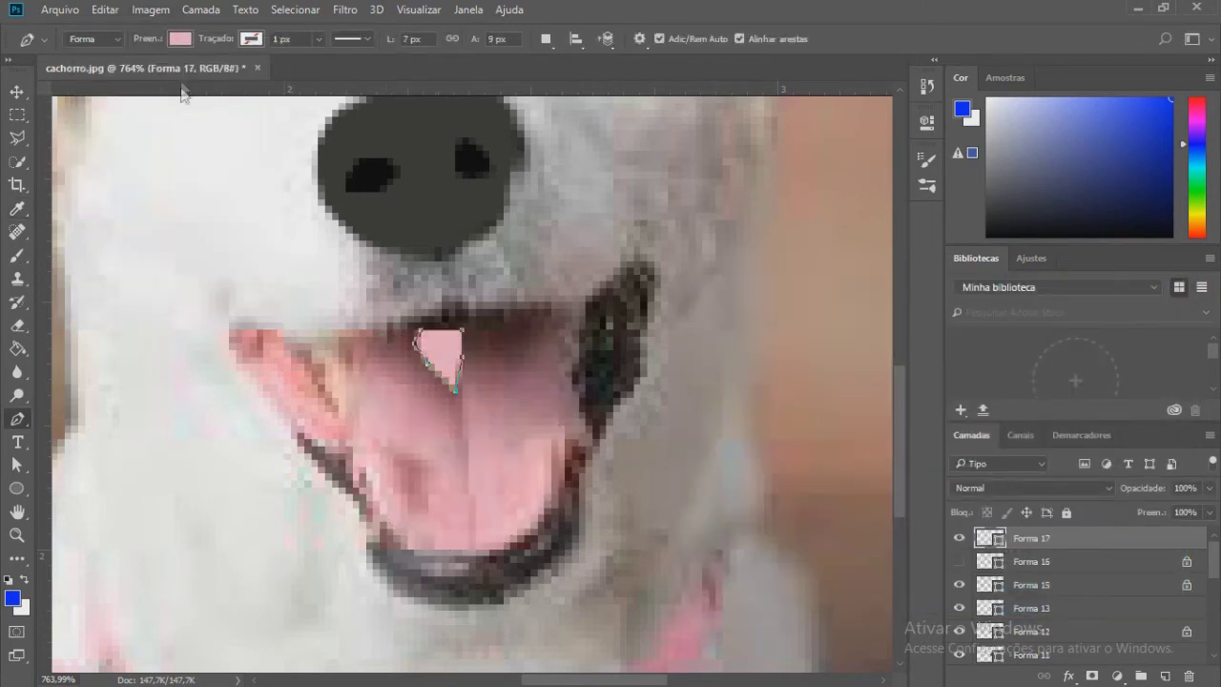
left_click(179, 39)
left_click(264, 76)
left_click(725, 630)
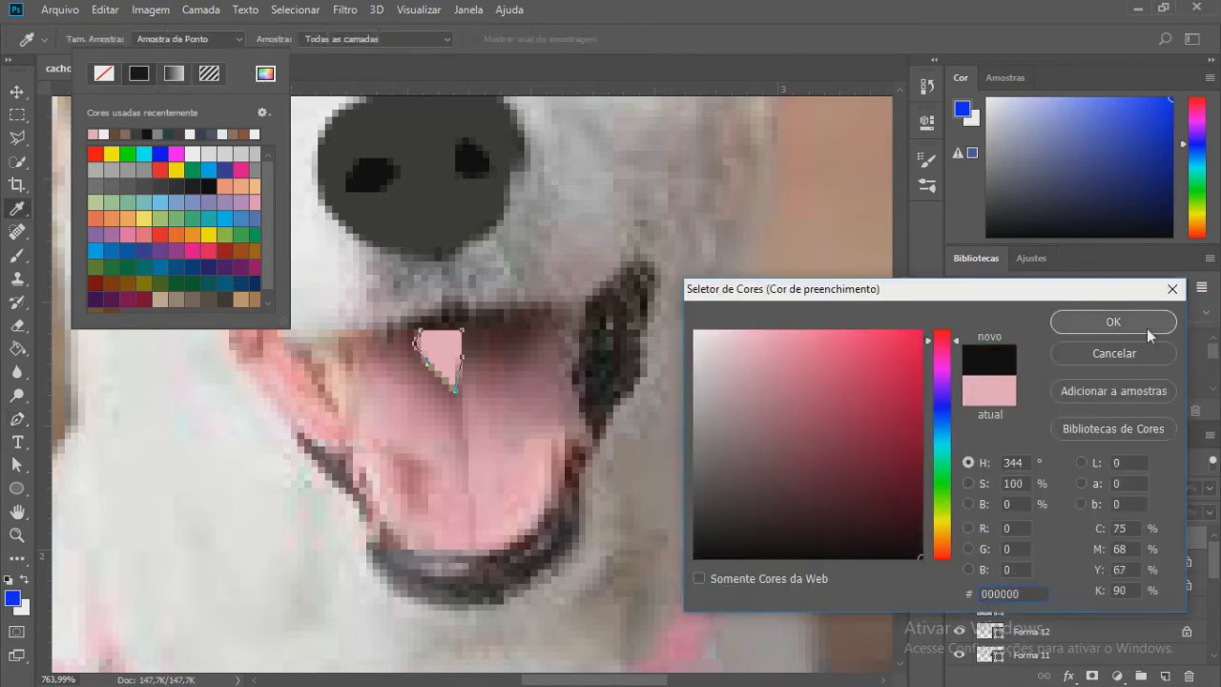
left_click(1104, 399)
key("Return")
left_click(959, 561)
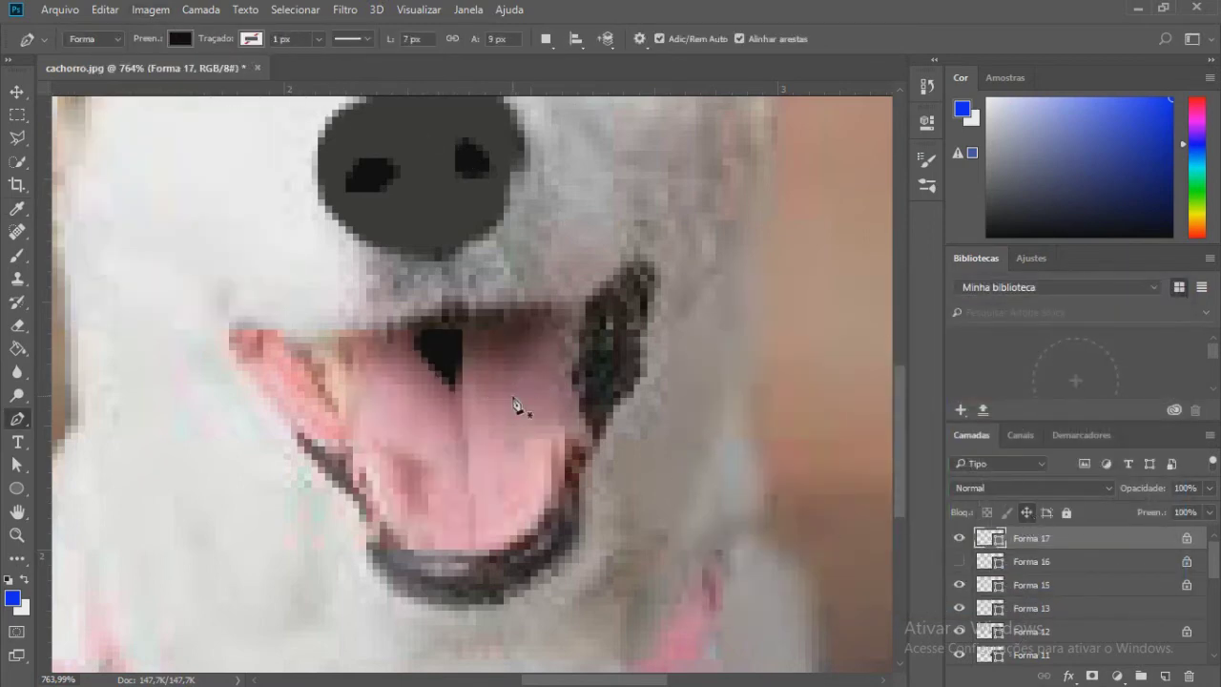
Step: Begin tracing the dark mouth corner with new pen points
left_click(607, 288)
left_click(591, 315)
left_click(577, 397)
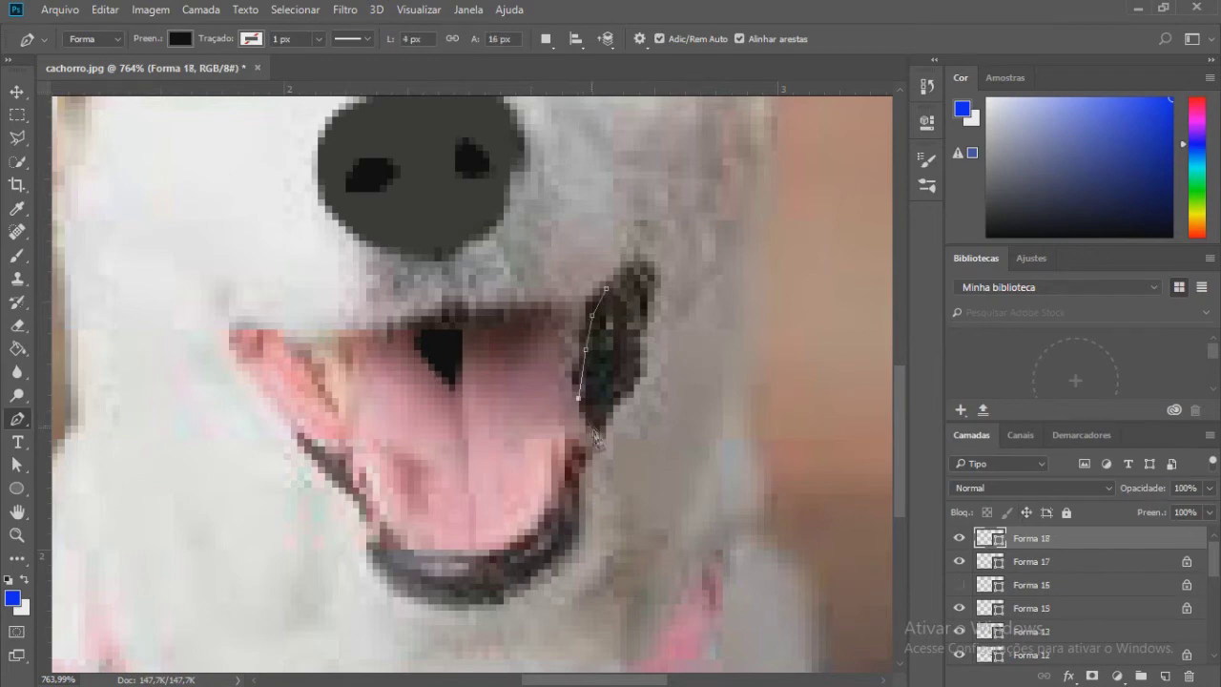
Step: Close the dark mouth-corner outline and give it a brown fill
left_click(599, 439)
left_click(635, 377)
left_click(648, 260)
left_click(180, 39)
left_click(144, 134)
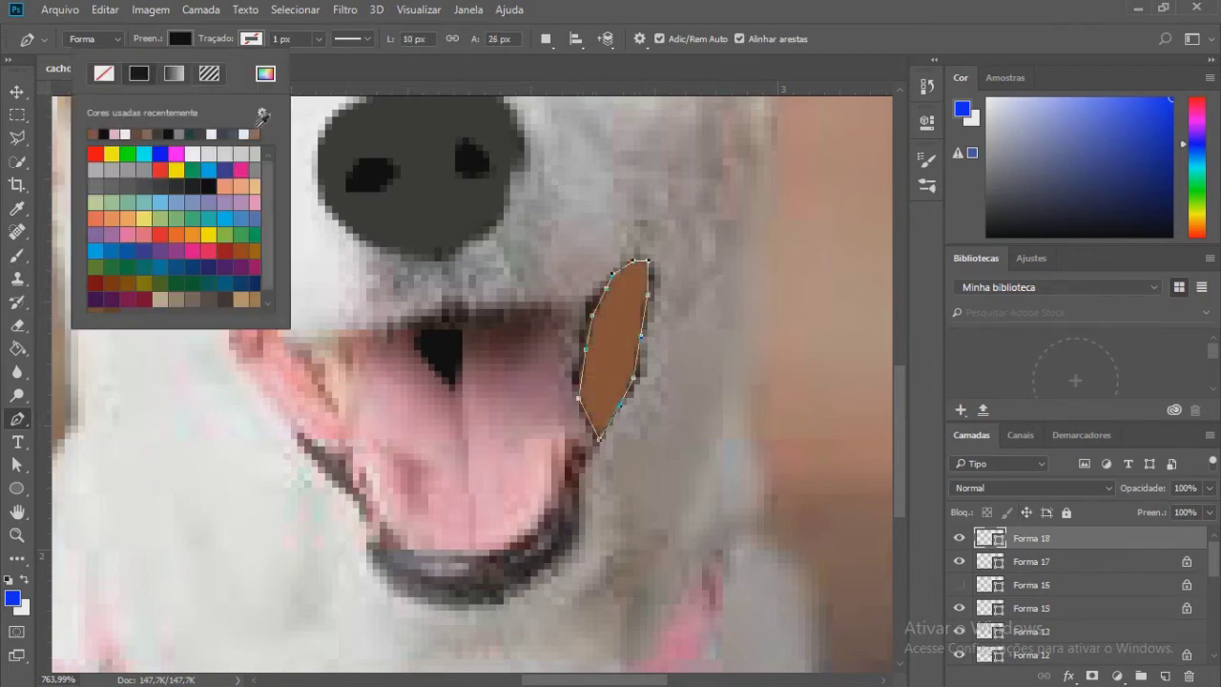
left_click(265, 73)
left_click_drag(594, 292, 641, 343)
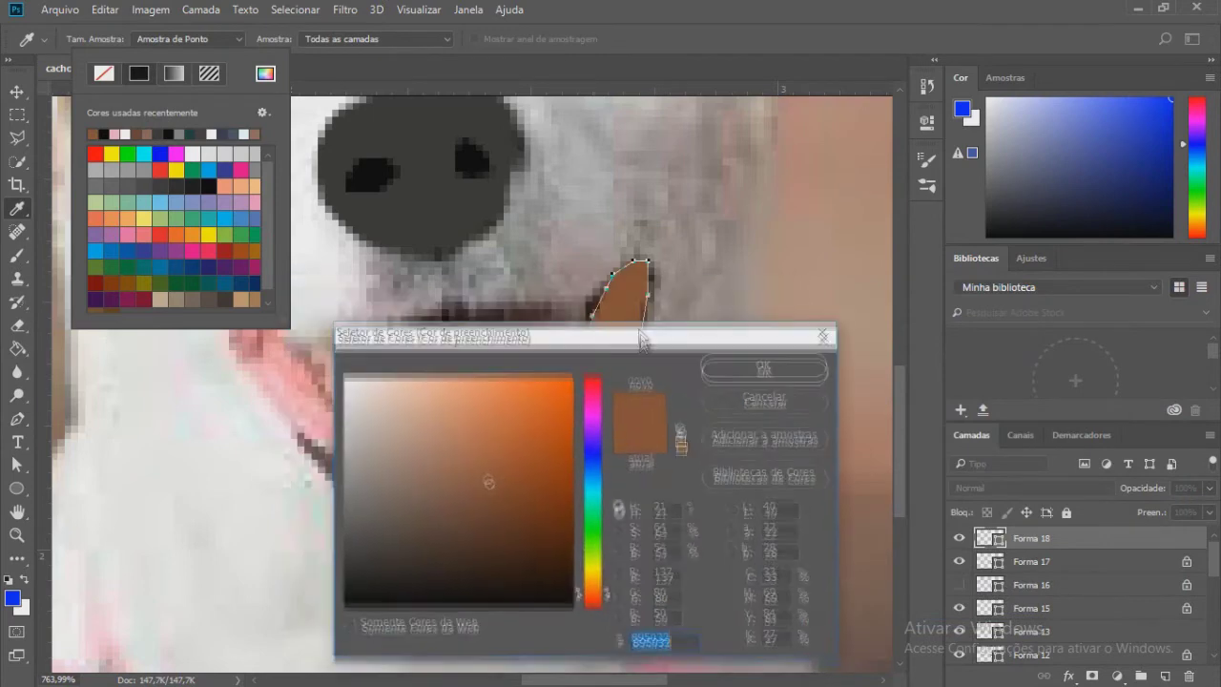
left_click(790, 305)
key("Escape")
Step: Refill the mouth-corner shape with the dark colour sampled from the photo
left_click(959, 538)
left_click(180, 38)
left_click(265, 73)
left_click_drag(314, 313, 136, 376)
left_click(506, 411)
key("Escape")
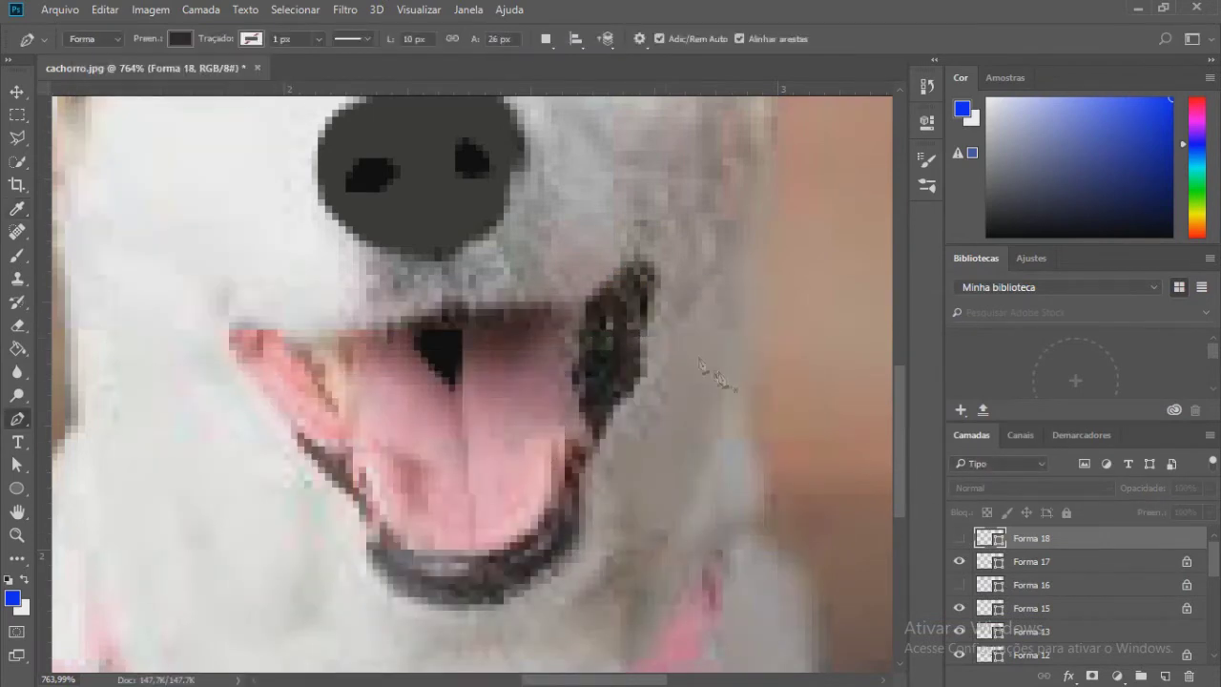
scroll(540, 449, "down", 2)
scroll(458, 381, "up", 2)
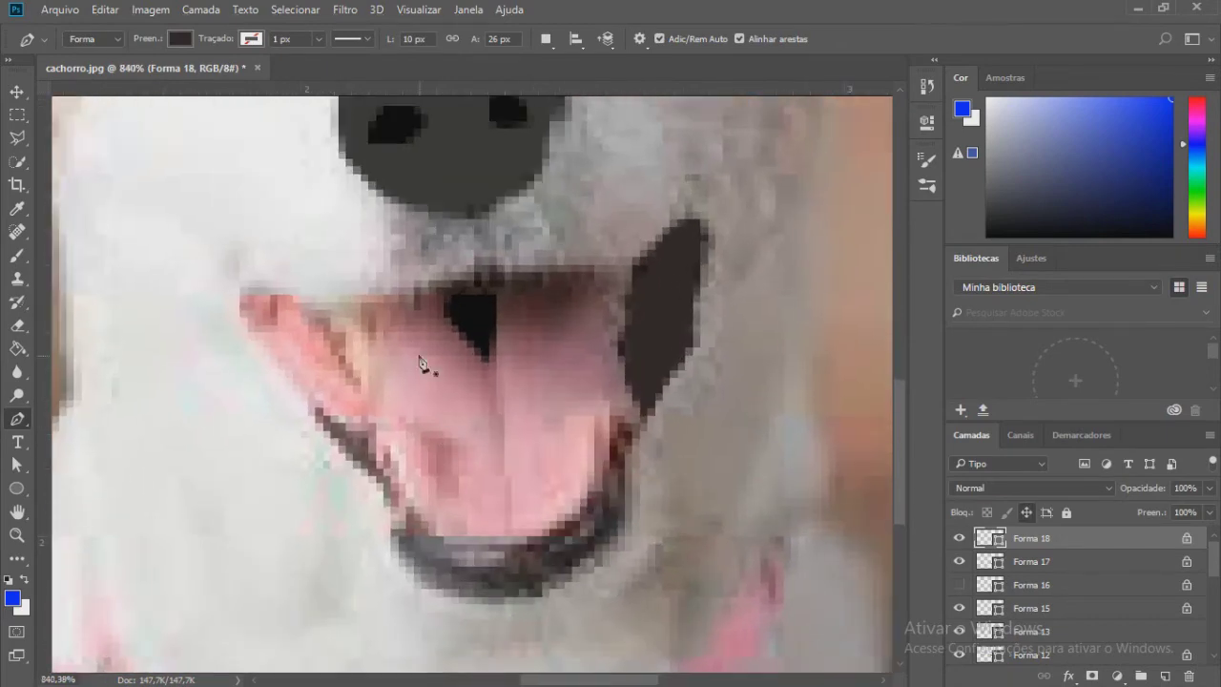
Step: Trace the dark lip as a closed shape and lock the previous mouth shape
left_click(244, 297)
left_click(273, 363)
left_click(336, 415)
left_click(369, 414)
left_click(337, 368)
left_click(308, 309)
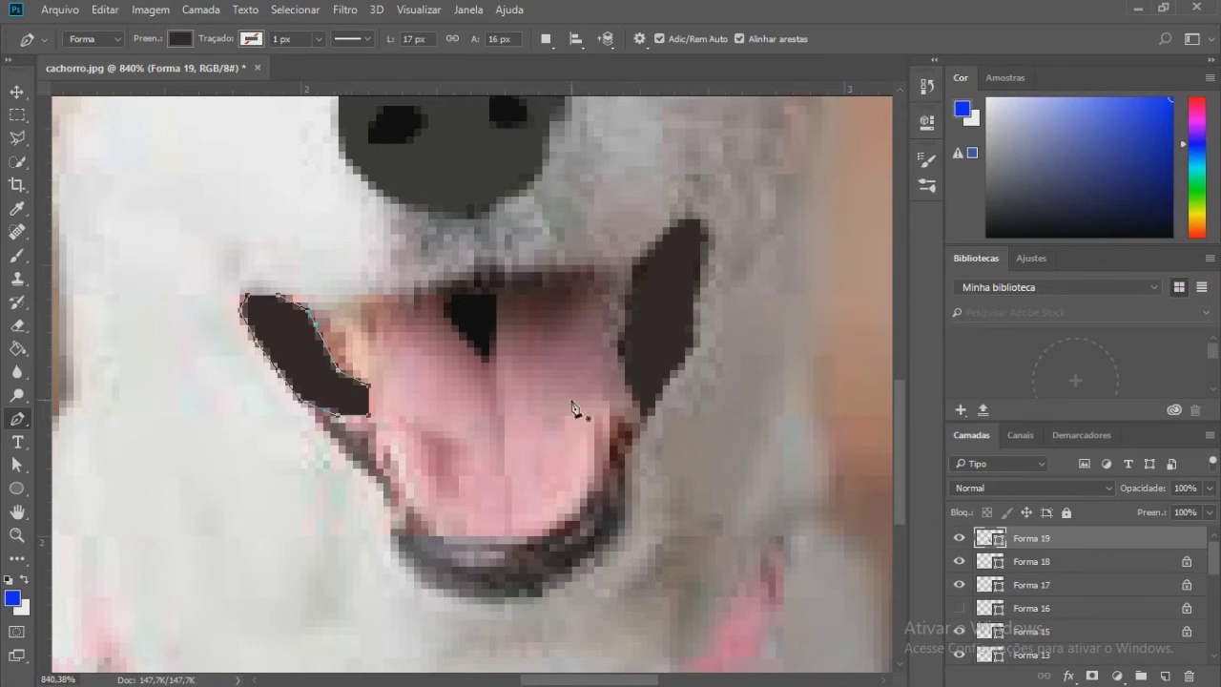
key("ctrl+slash")
Step: Outline the lower-lip crescent as Forma 20 with the Pen tool
scroll(472, 378, "down", 2)
left_click(610, 405)
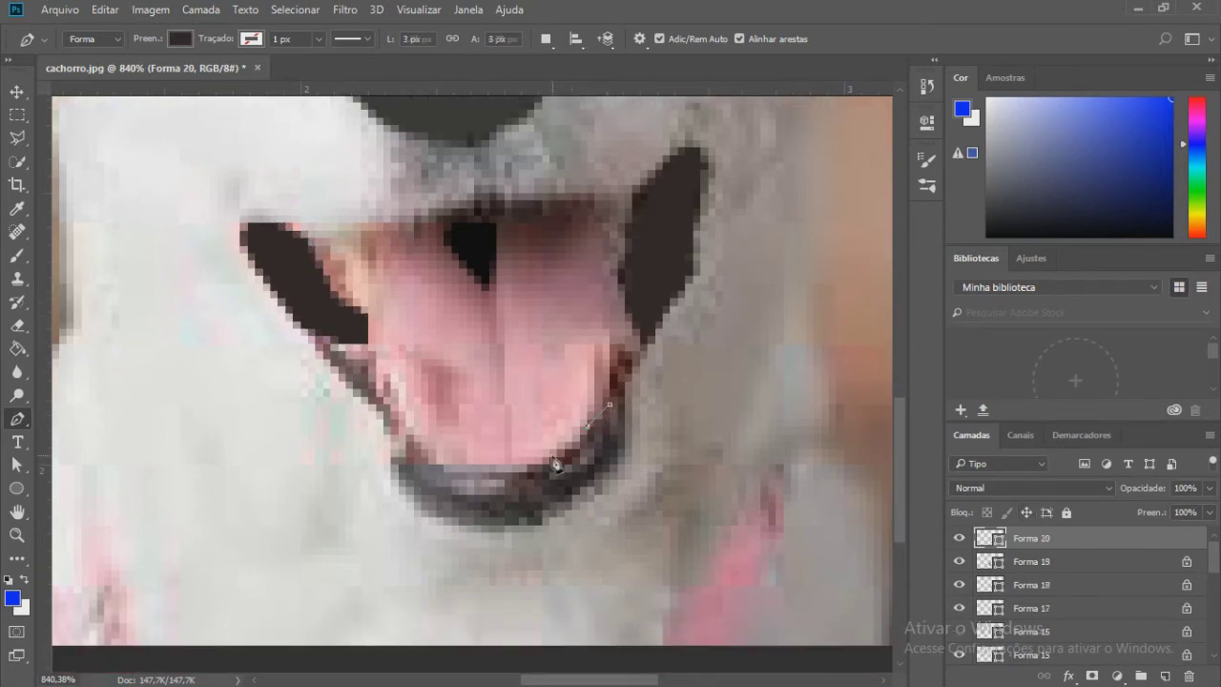
left_click(549, 456)
left_click(412, 442)
left_click(359, 344)
left_click(331, 349)
left_click(385, 424)
left_click(412, 503)
left_click(527, 517)
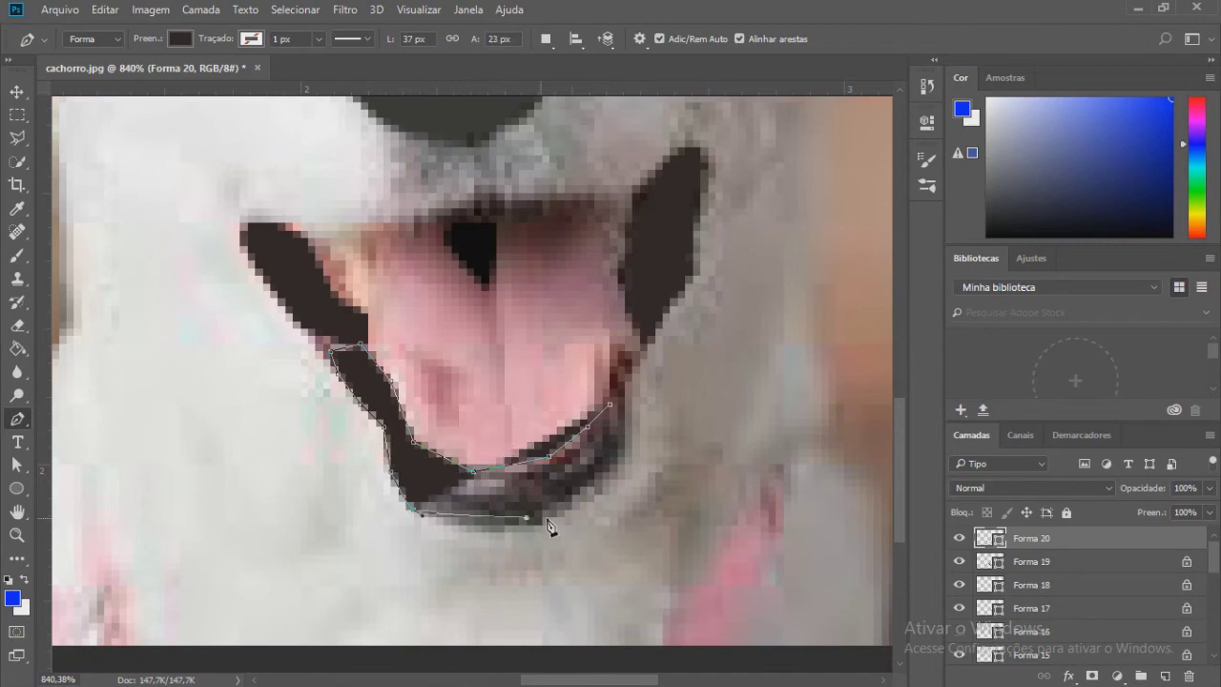
left_click(627, 424)
Step: Fill the Forma 20 lower-lip crescent with grey sampled from the photo
left_click(959, 538)
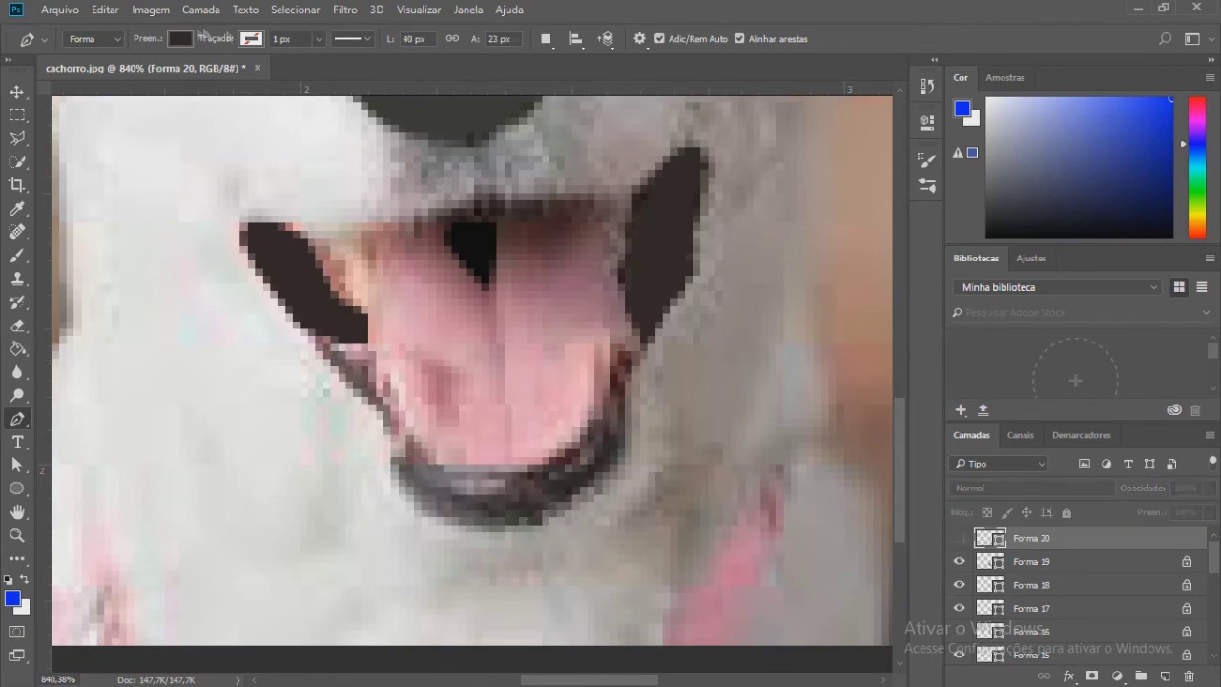
left_click(179, 38)
left_click(266, 73)
left_click(788, 144)
left_click(346, 68)
left_click(960, 538)
scroll(447, 349, "down", 3)
scroll(597, 413, "down", 2)
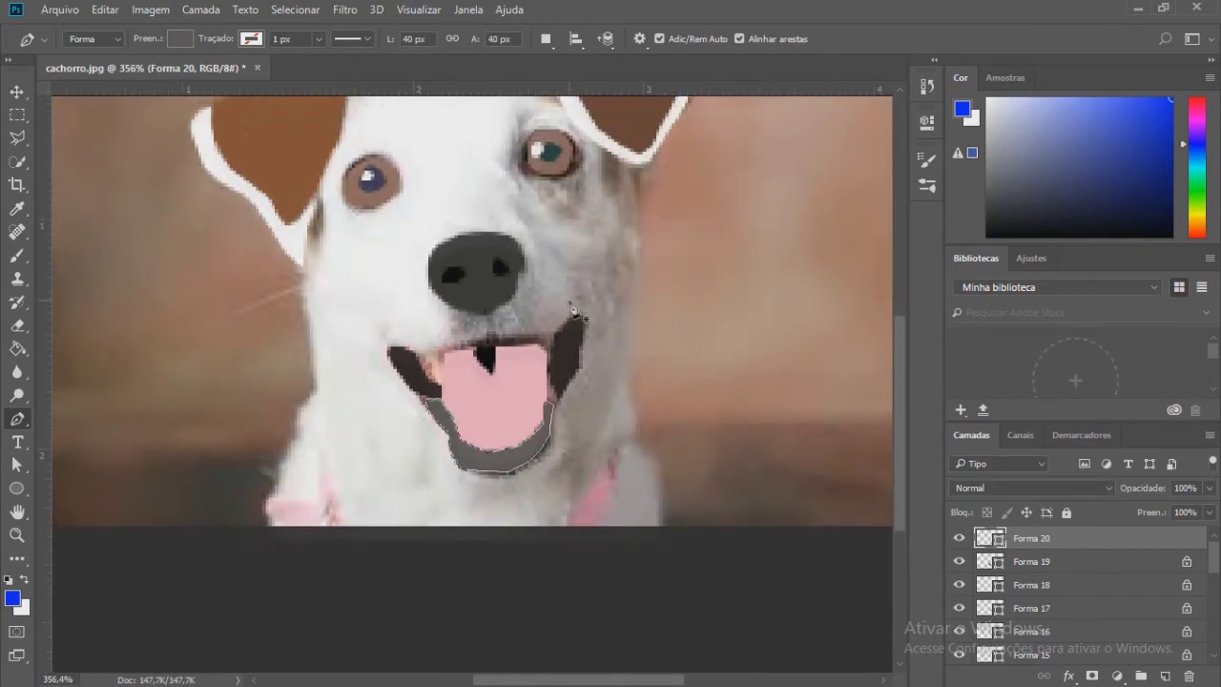
scroll(763, 496, "up", 1)
Step: Hide the pink tongue shape and start Forma 21 inside the mouth
left_click(1024, 610)
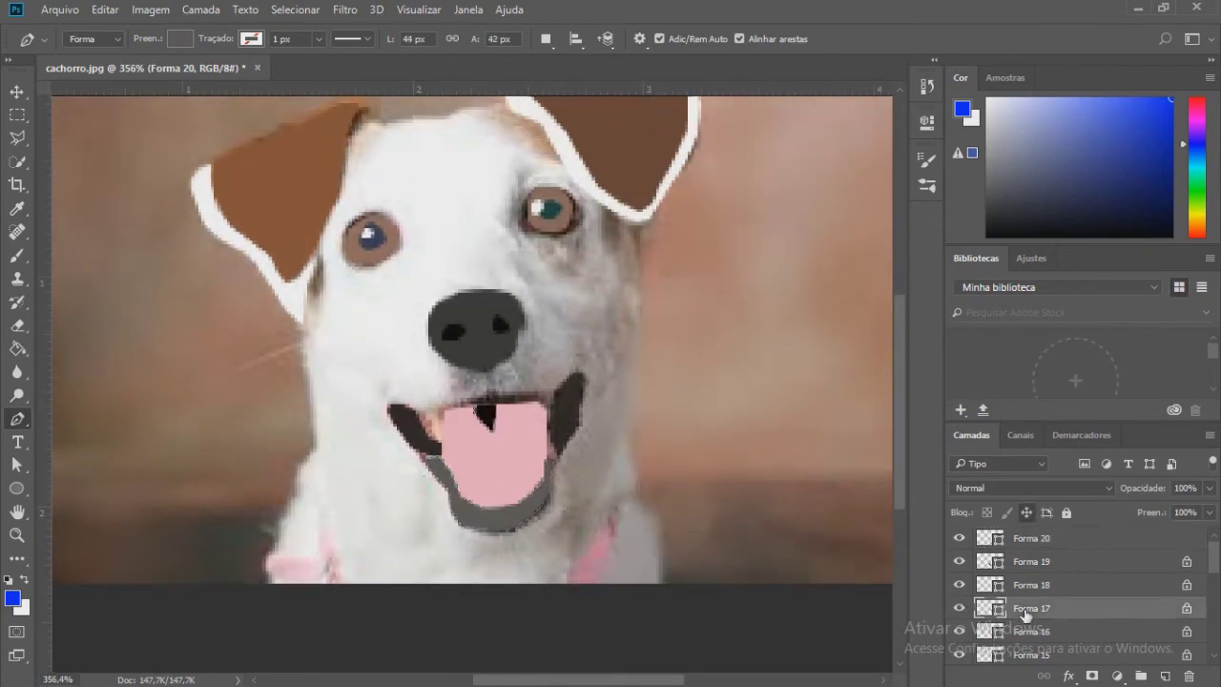
left_click(1031, 538)
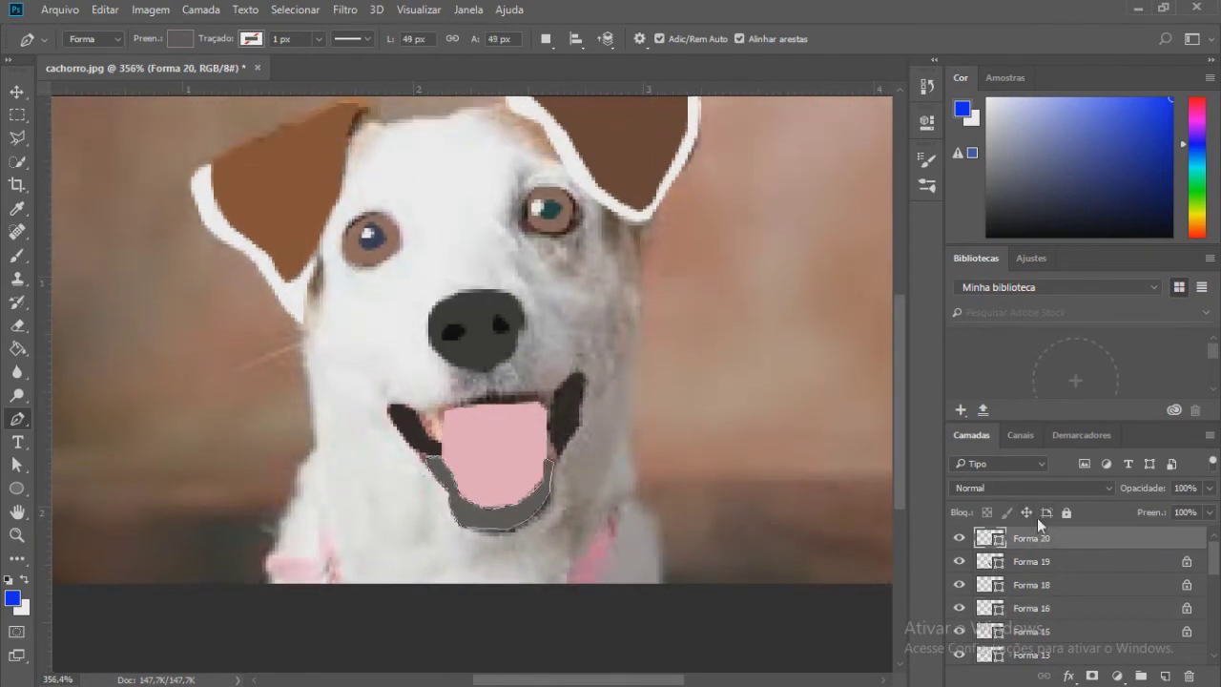
scroll(491, 471, "up", 3)
left_click(960, 607)
left_click(454, 361)
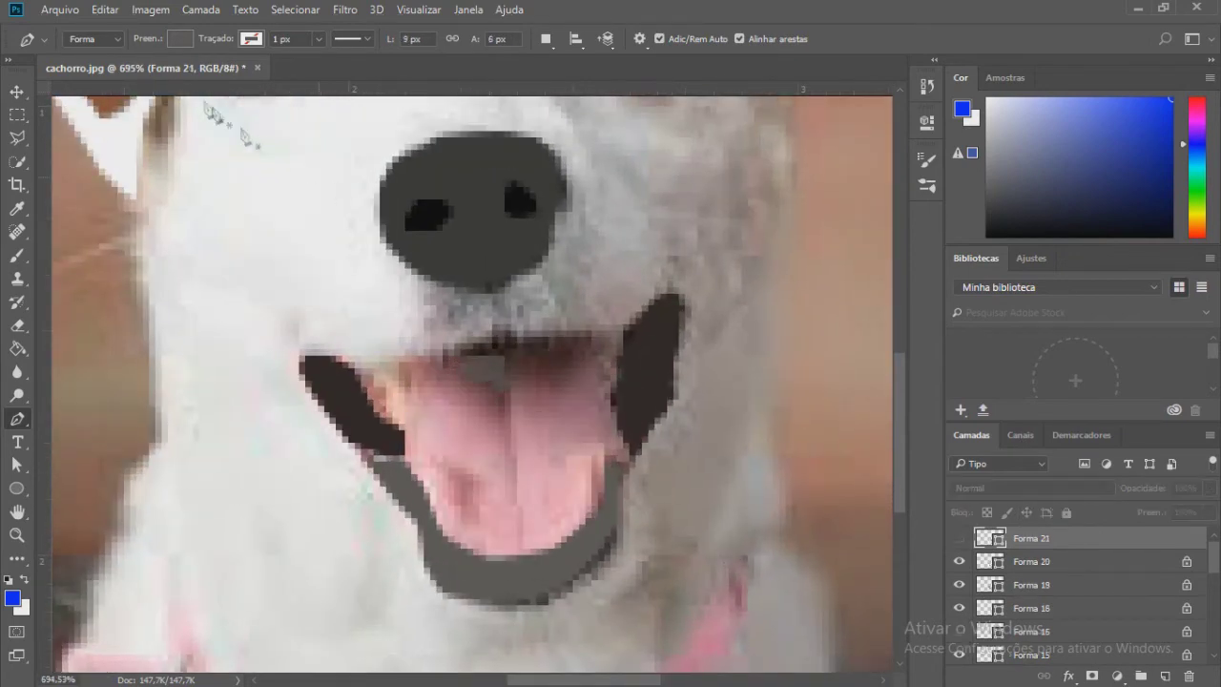
Step: Set Forma 21's fill to dark reddish-brown #4c2528
left_click(179, 39)
left_click(265, 74)
left_click(475, 362)
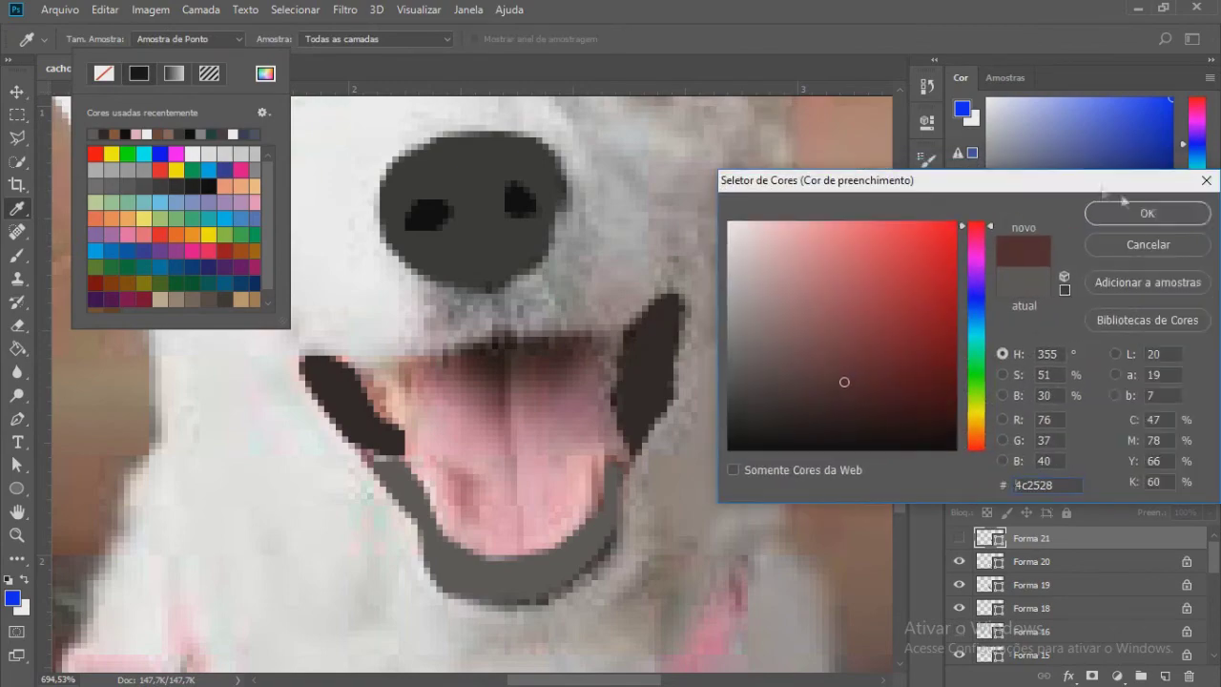
key("Return")
key("Return")
scroll(533, 369, "down", 1)
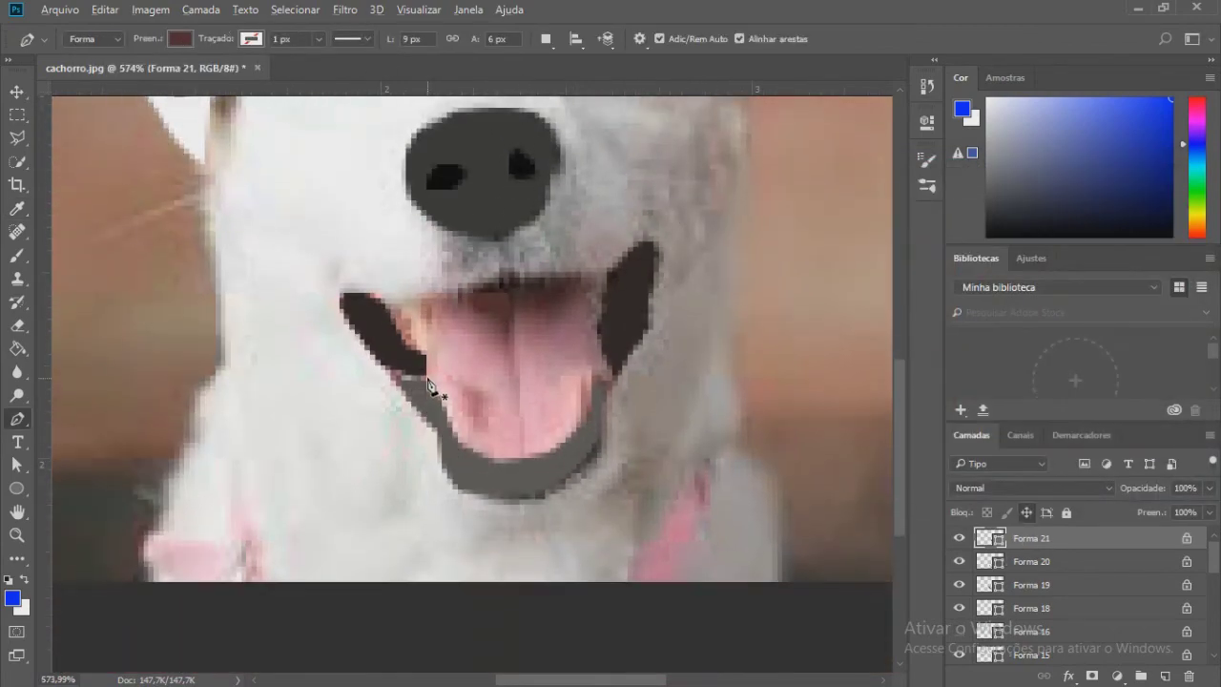
scroll(436, 395, "down", 2)
scroll(430, 391, "down", 3, "alt")
scroll(430, 392, "up", 1, "alt")
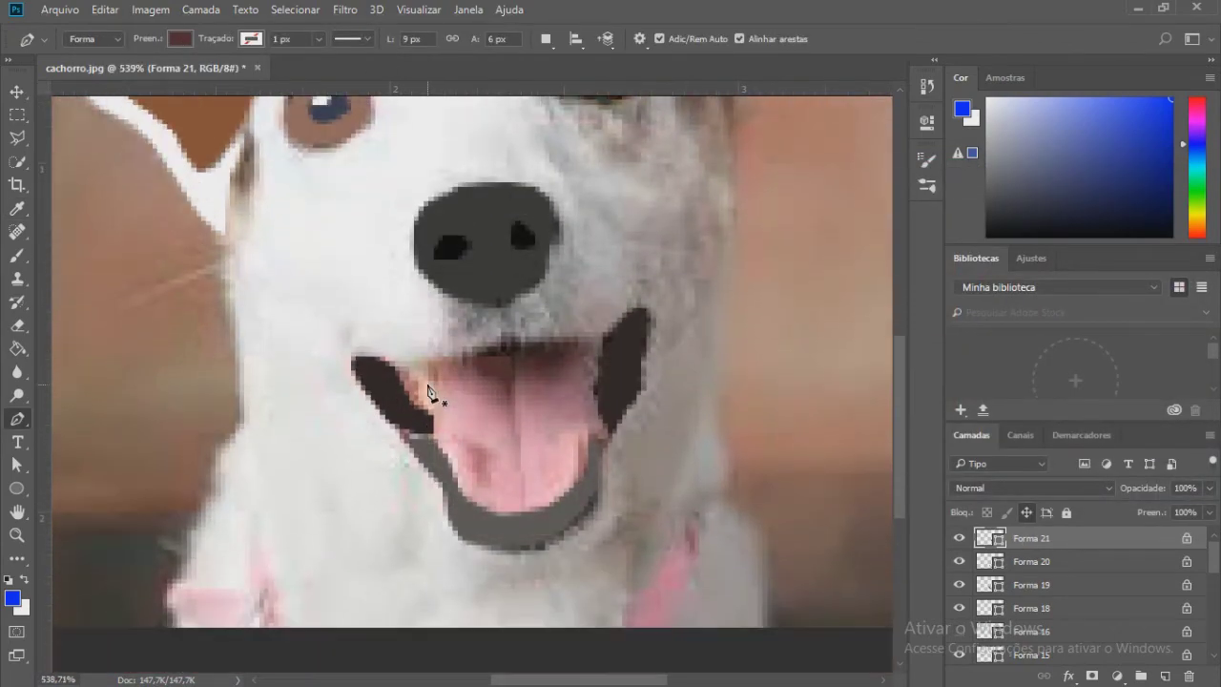
scroll(315, 477, "down", 1)
Step: Outline the dog's head and chest as Forma 22 with the Pen tool
left_click(174, 595)
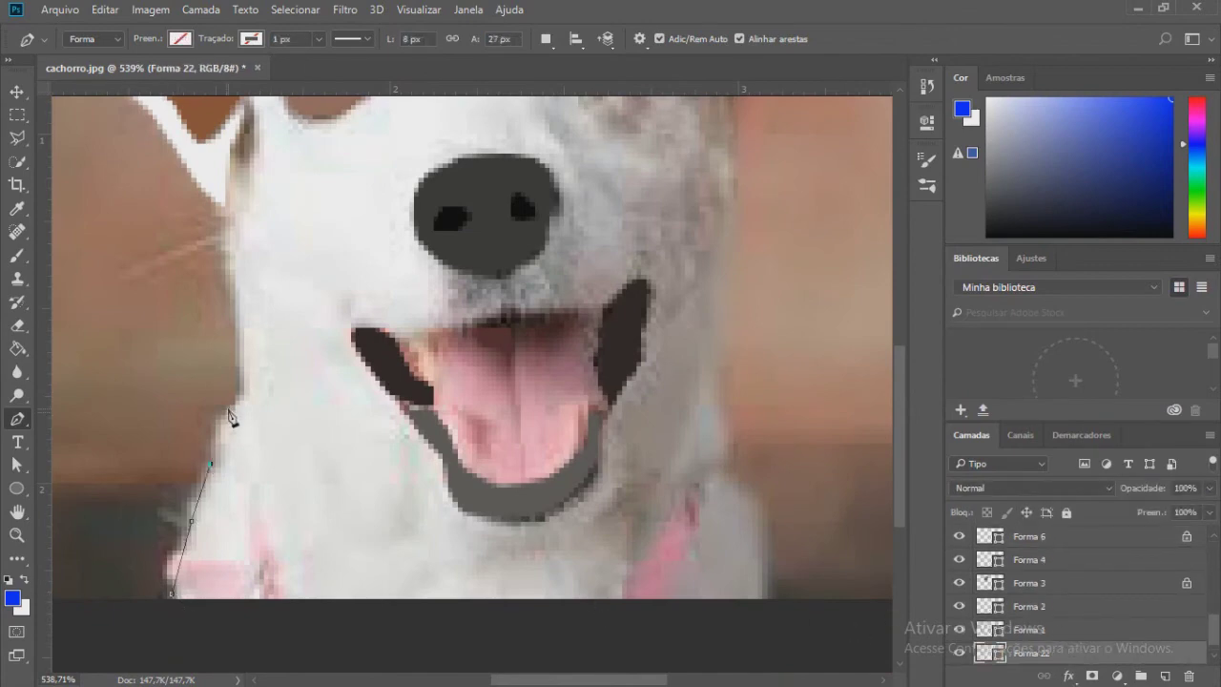
scroll(239, 259, "up", 3)
scroll(267, 248, "up", 2)
left_click(273, 271)
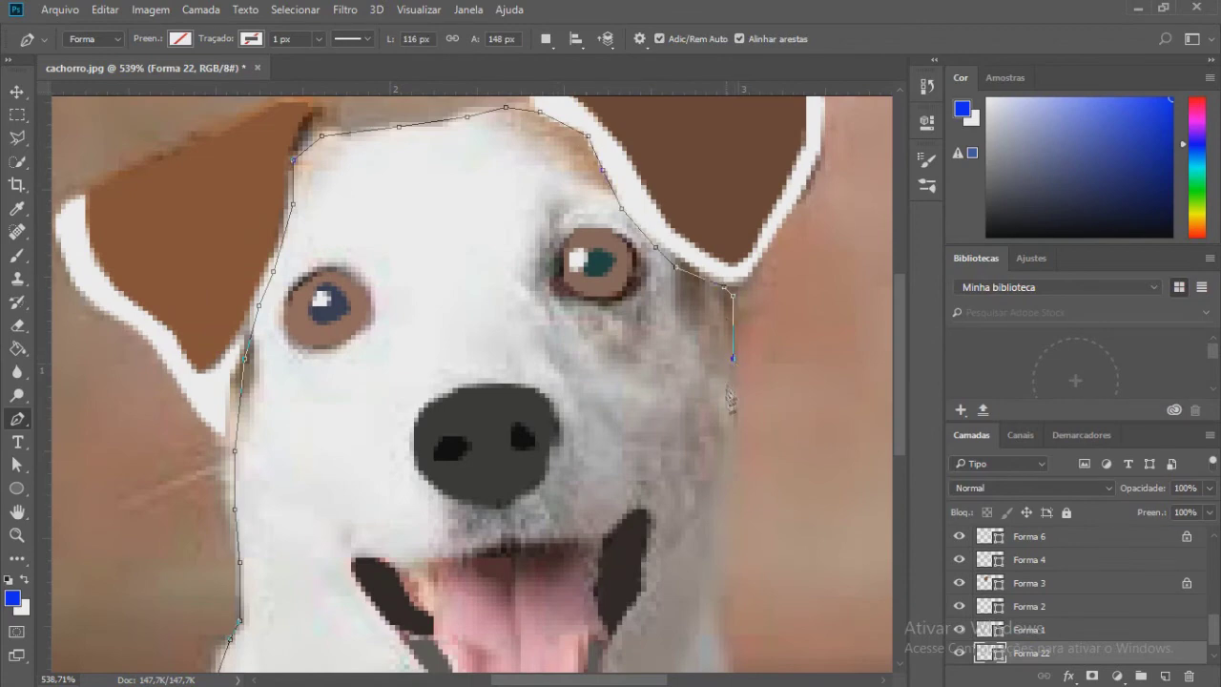
left_click(725, 520)
scroll(729, 505, "down", 5)
left_click(724, 439)
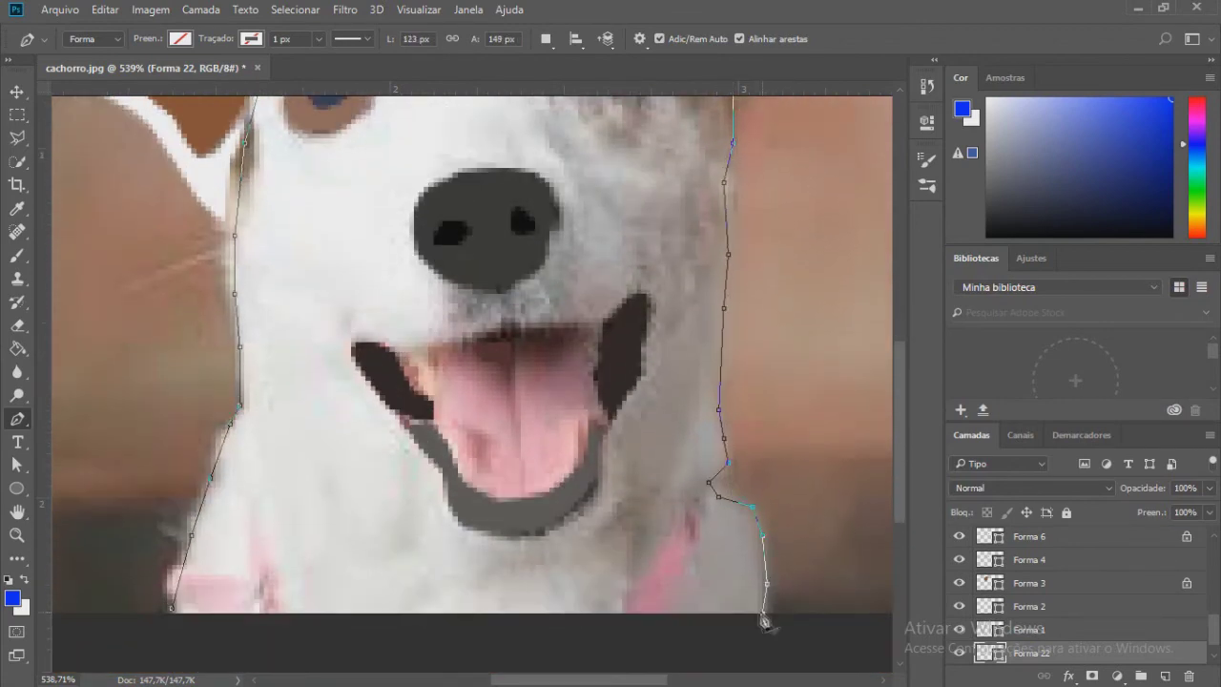
Step: Fill the Forma 22 head shape off-white #fafafa and select its layer
left_click(180, 39)
left_click(279, 65)
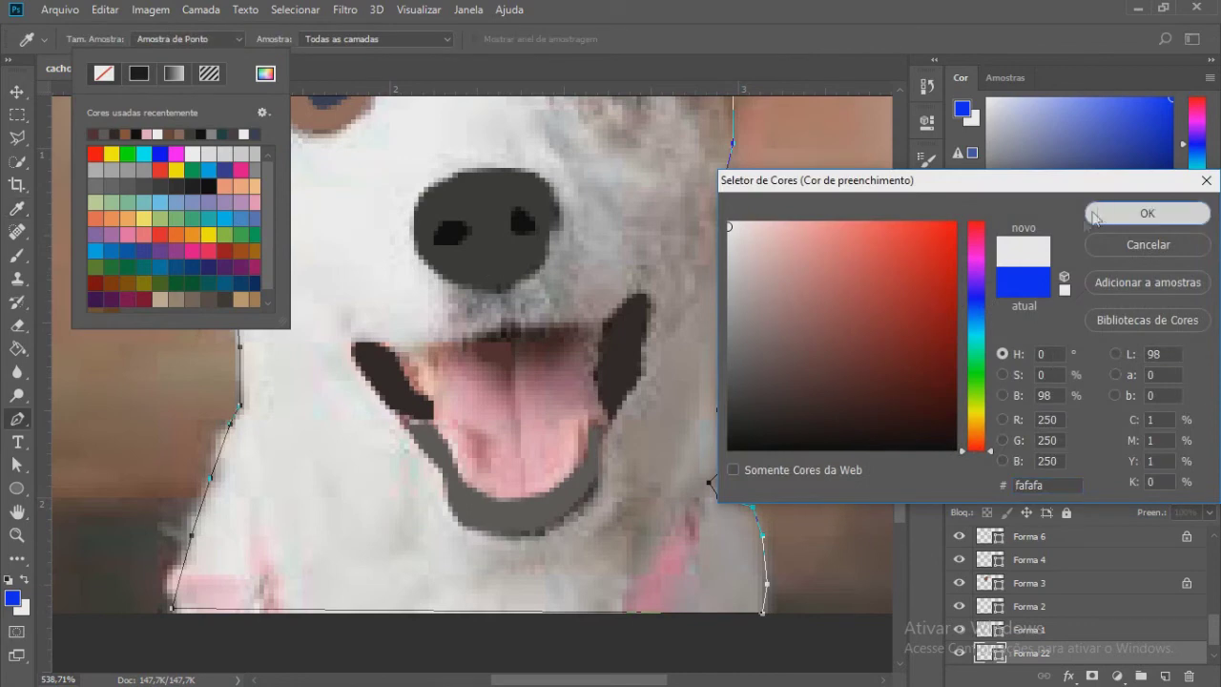
left_click(1138, 210)
scroll(503, 318, "down", 2)
scroll(1037, 595, "up", 5)
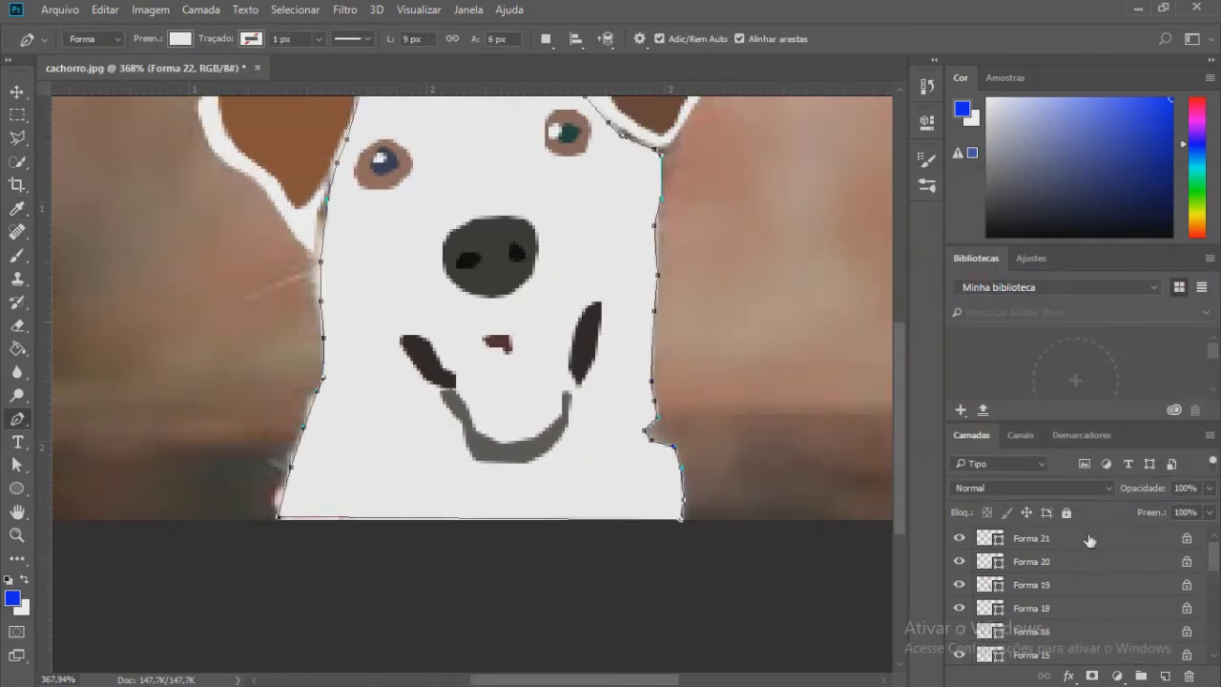
left_click(1040, 585)
scroll(1045, 615, "down", 5)
left_click(1044, 630)
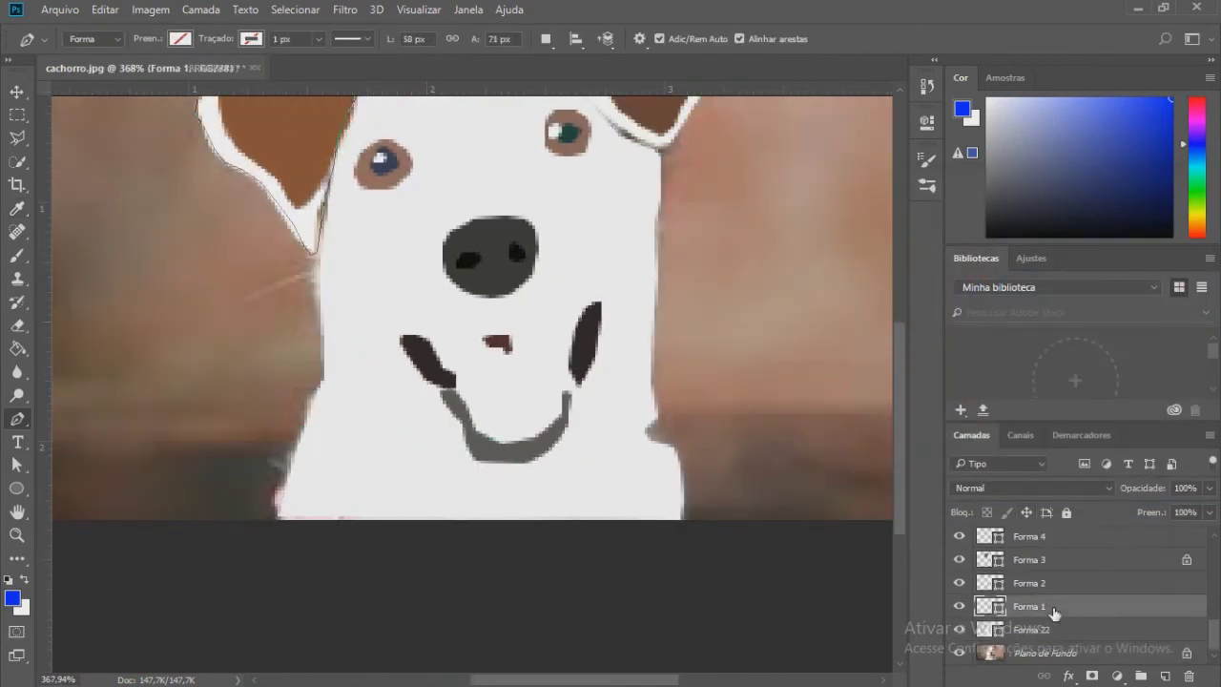
Step: Turn the Forma 16 pink tongue layer's visibility back on
scroll(1069, 601, "up", 5)
left_click(1078, 584)
left_click(1063, 540)
scroll(1086, 559, "up", 3)
scroll(1085, 559, "up", 3)
left_click(1063, 562)
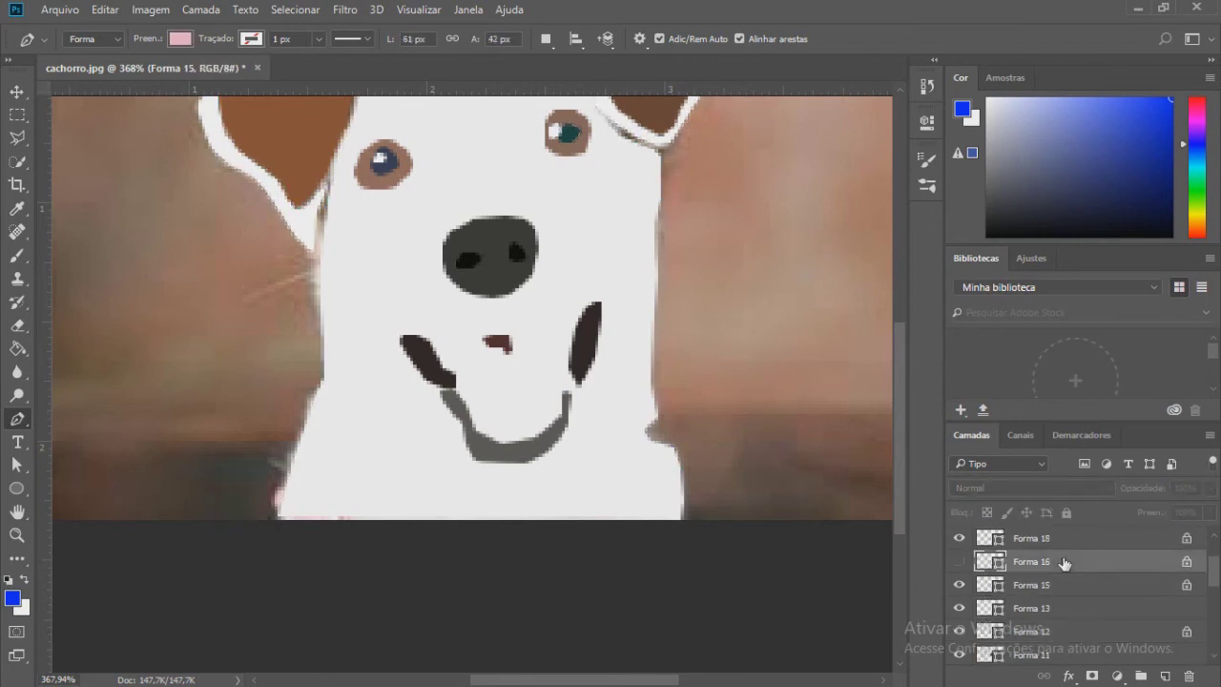
left_click(958, 564)
Step: Select the Forma 13 layer and switch to the Move tool
scroll(452, 364, "down", 2)
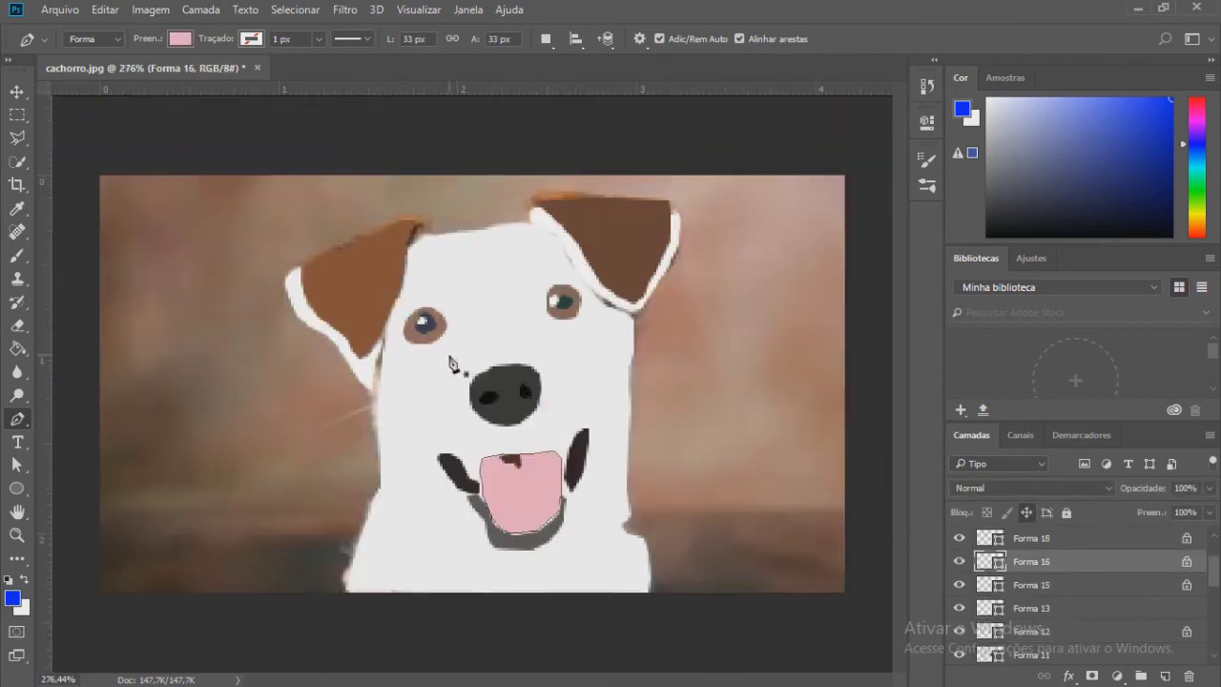
left_click(1088, 606)
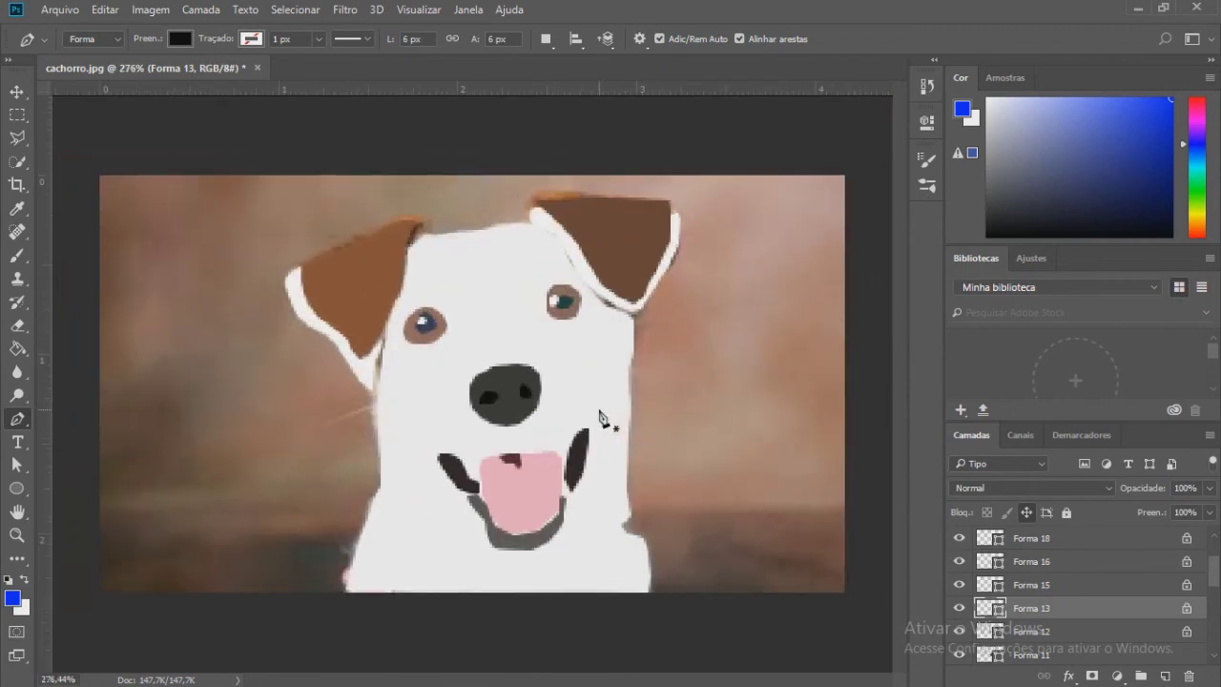
key("v")
left_click(59, 10)
Step: Place cachorro.jpg into the drawing as an embedded layer
left_click(219, 324)
scroll(463, 277, "down", 3)
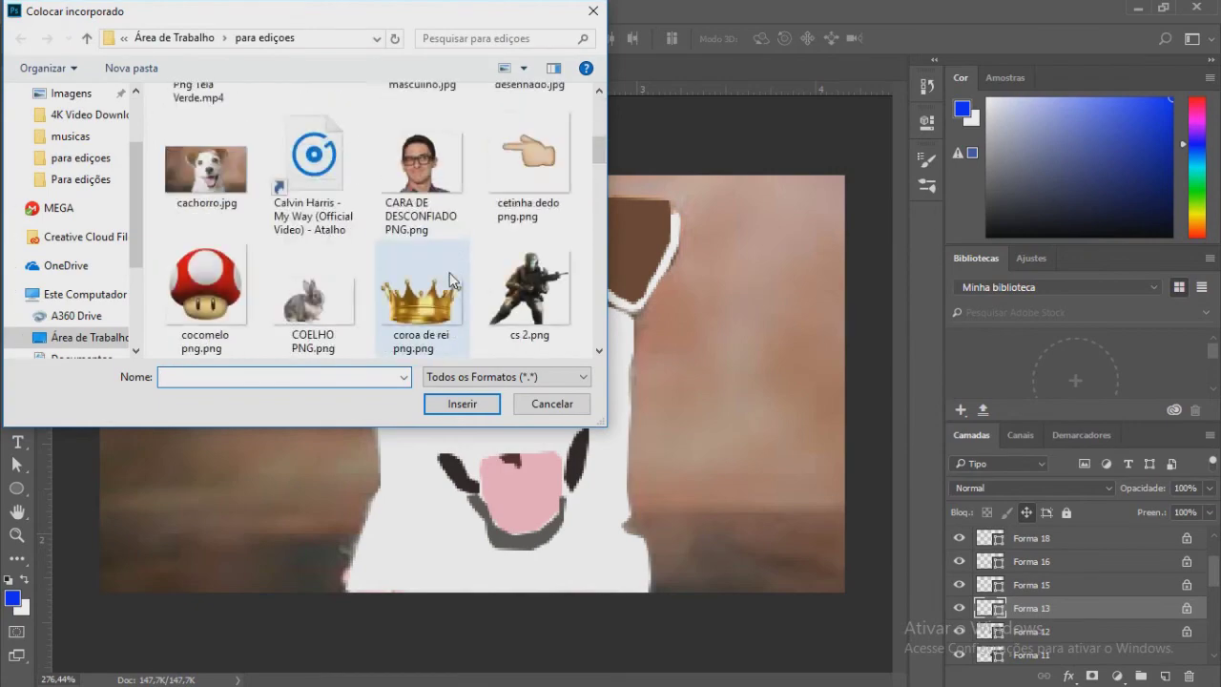
scroll(463, 277, "down", 3)
scroll(463, 277, "up", 5)
double_click(206, 277)
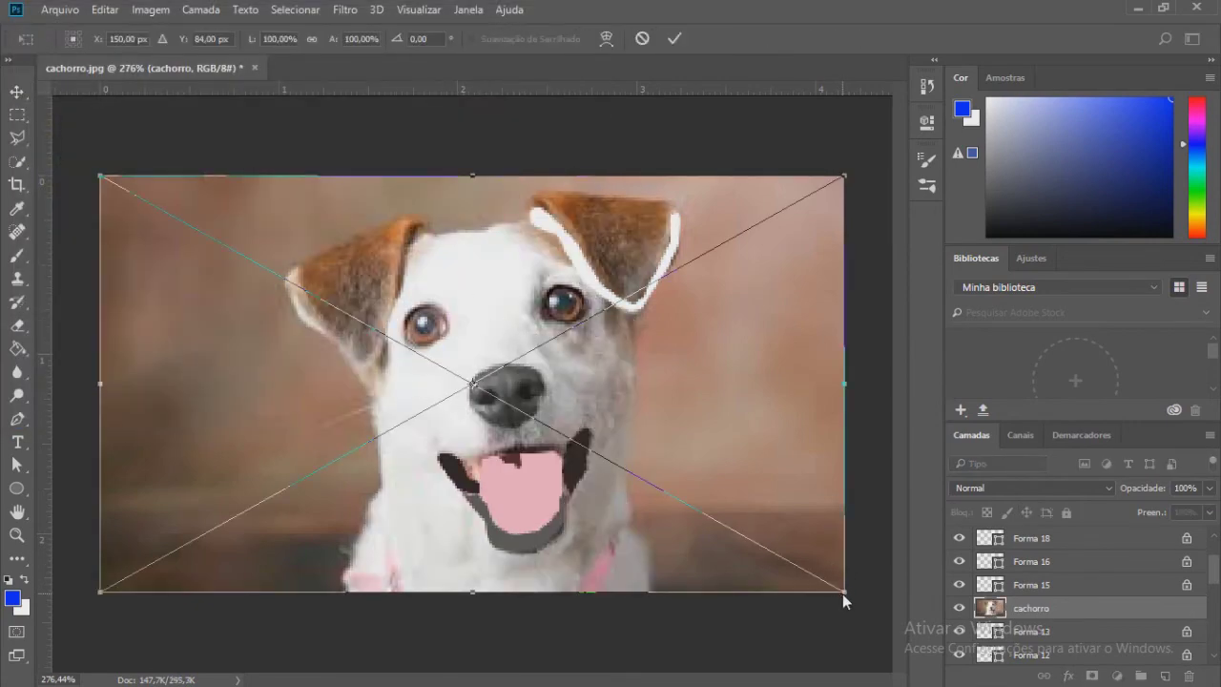
Step: Shrink the photo to a small thumbnail tucked into the top-left corner
left_click_drag(843, 593, 298, 286)
key("Return")
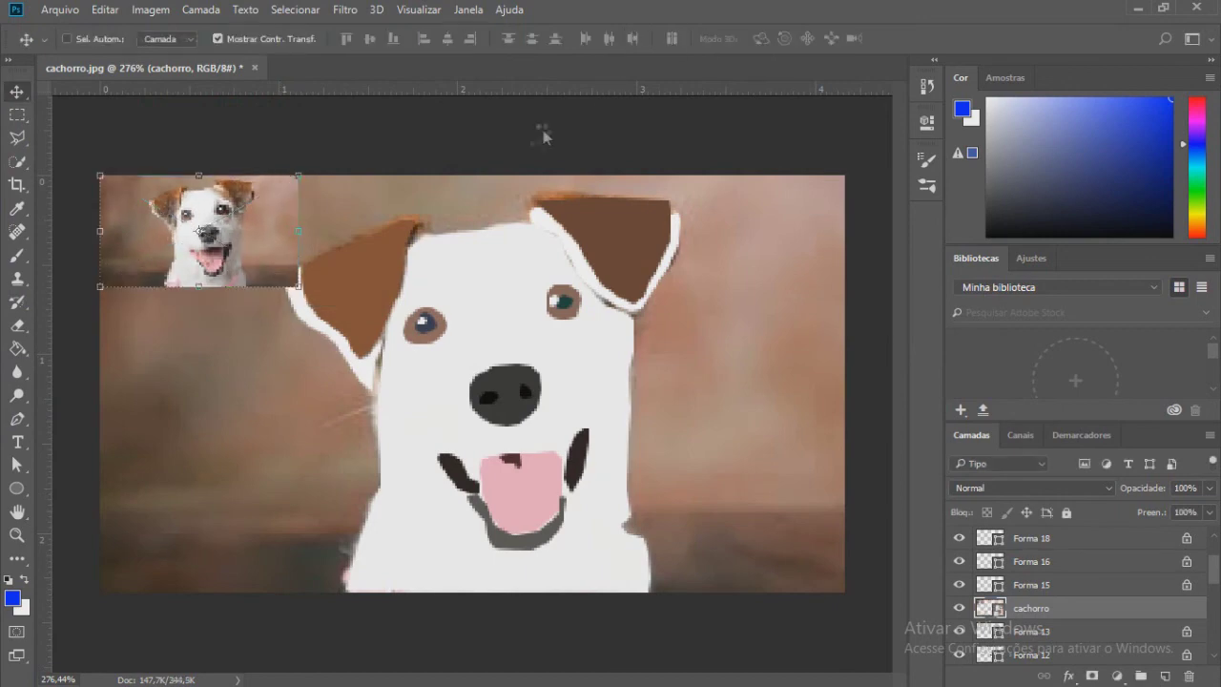
scroll(198, 231, "up", 6)
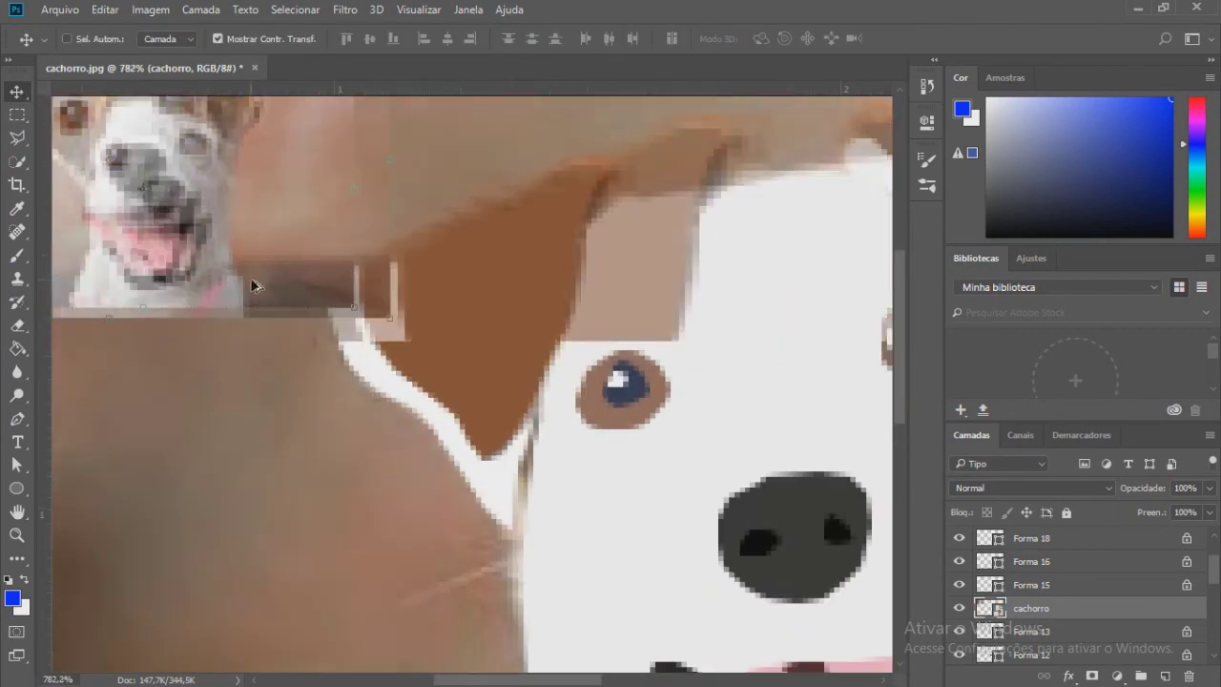
scroll(554, 430, "down", 5)
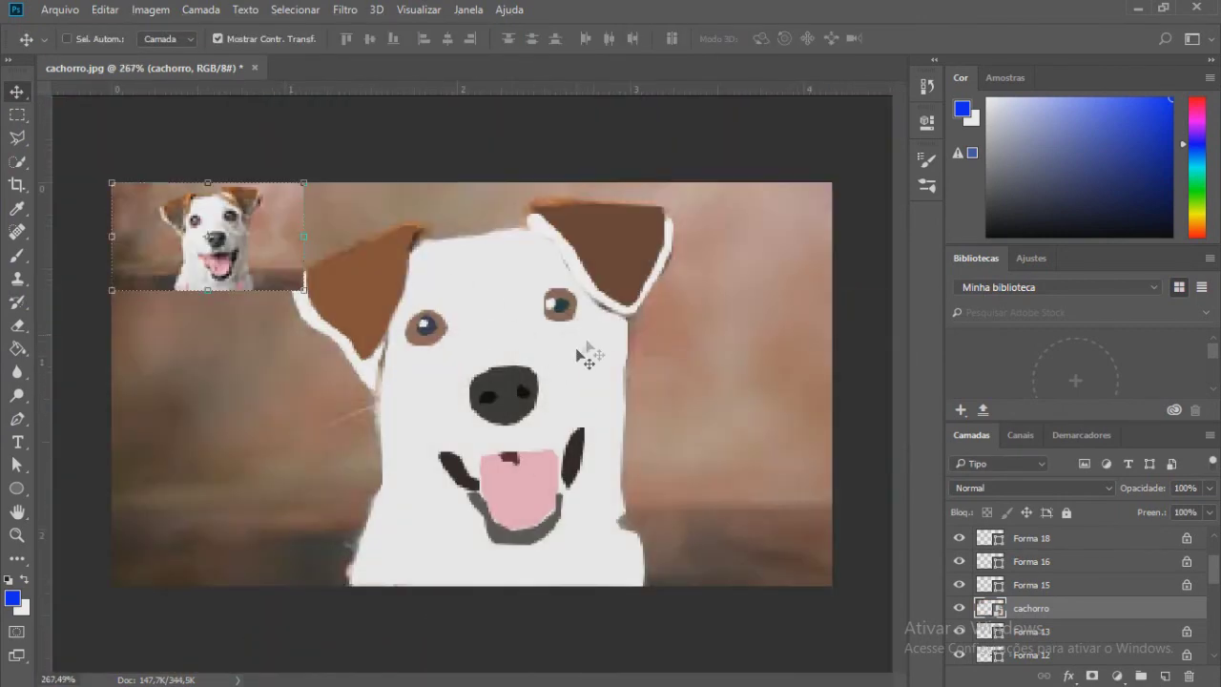
left_click_drag(270, 223, 235, 219)
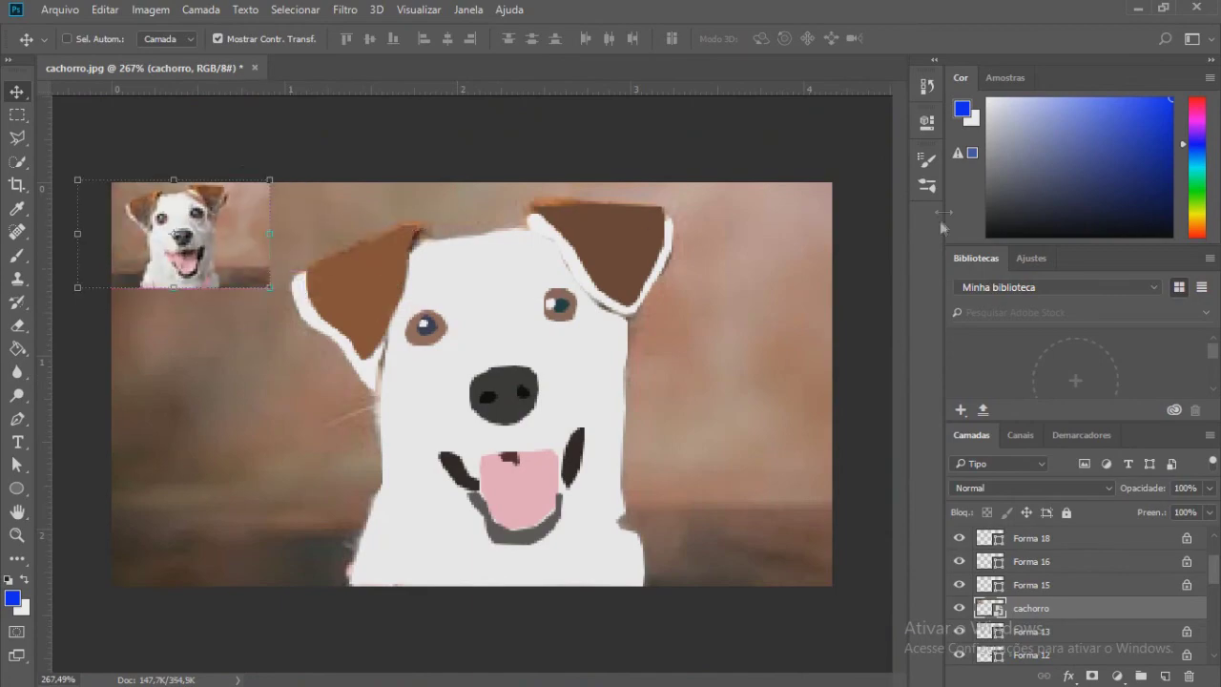